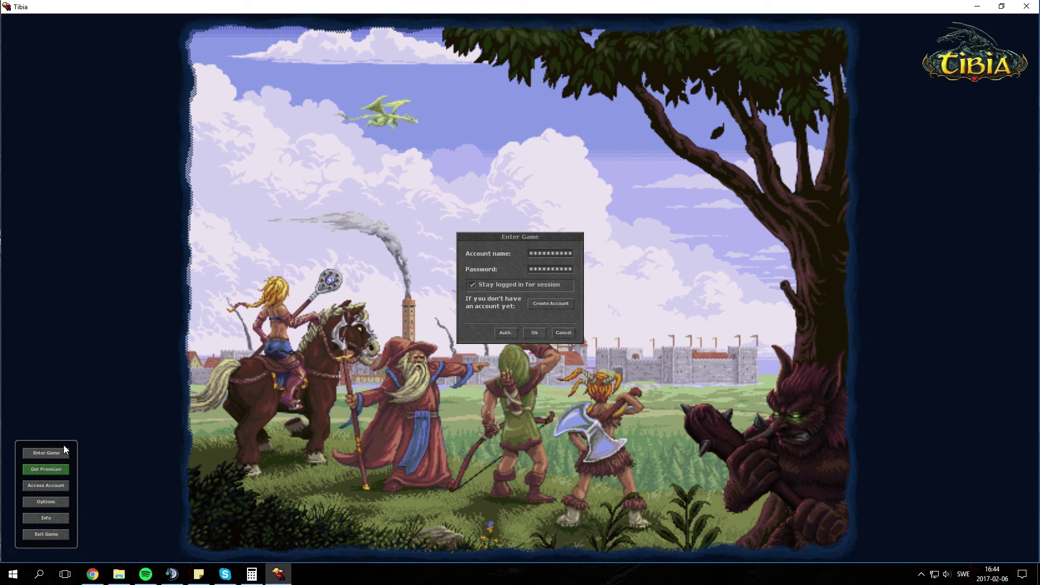
Step: Submit the login, confirm the message of the day and enter the game with the selected character
{"action": "key", "text": "Return"}
{"action": "key", "text": "Return"}
{"action": "key", "text": "Return"}
{"action": "key", "text": "Return"}
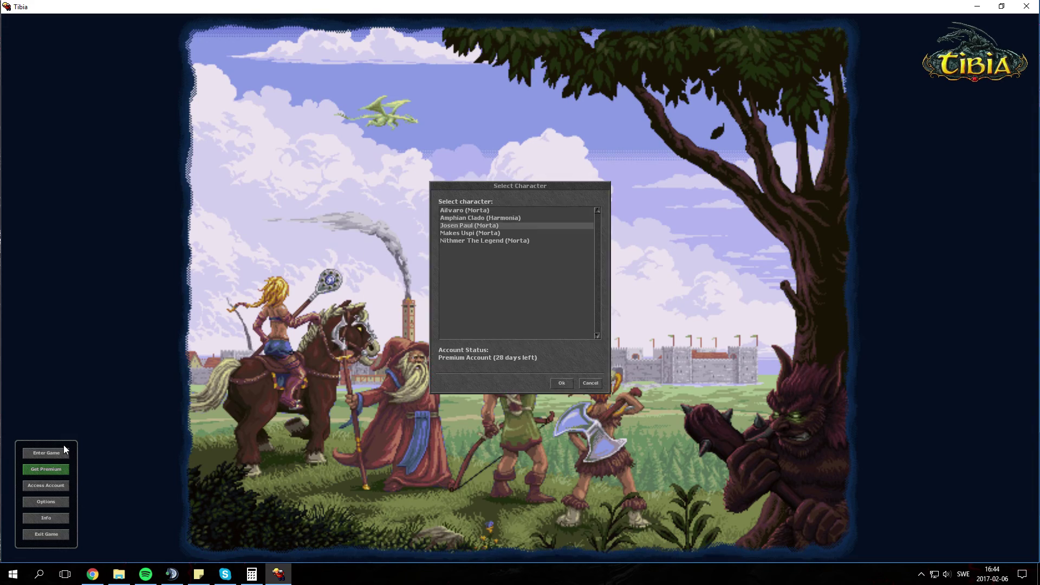
{"action": "key", "text": "Return"}
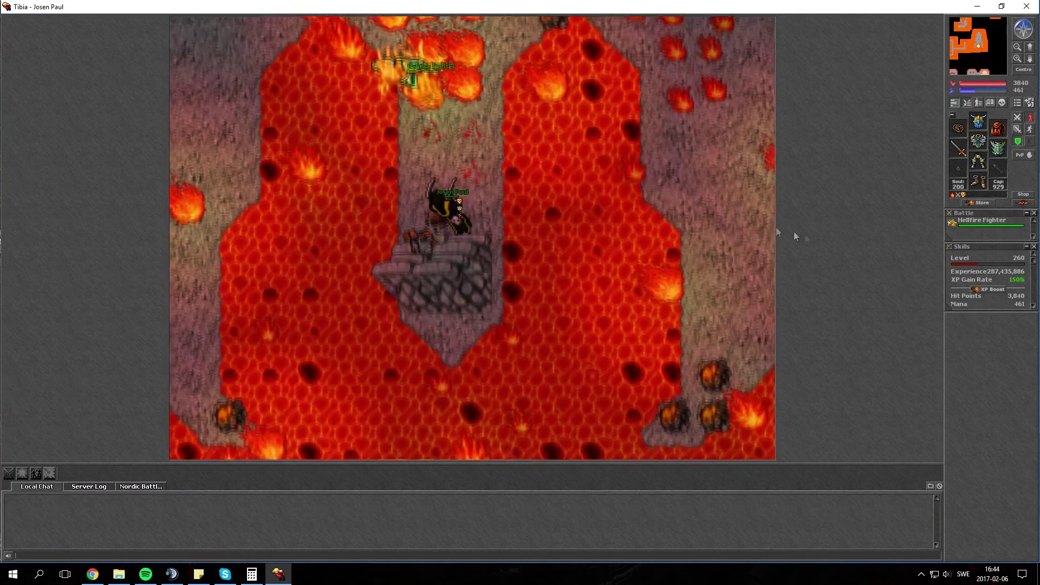
Step: Haste the character and walk north into the building, healing and drinking mana potions on the way
{"action": "key", "text": "F1"}
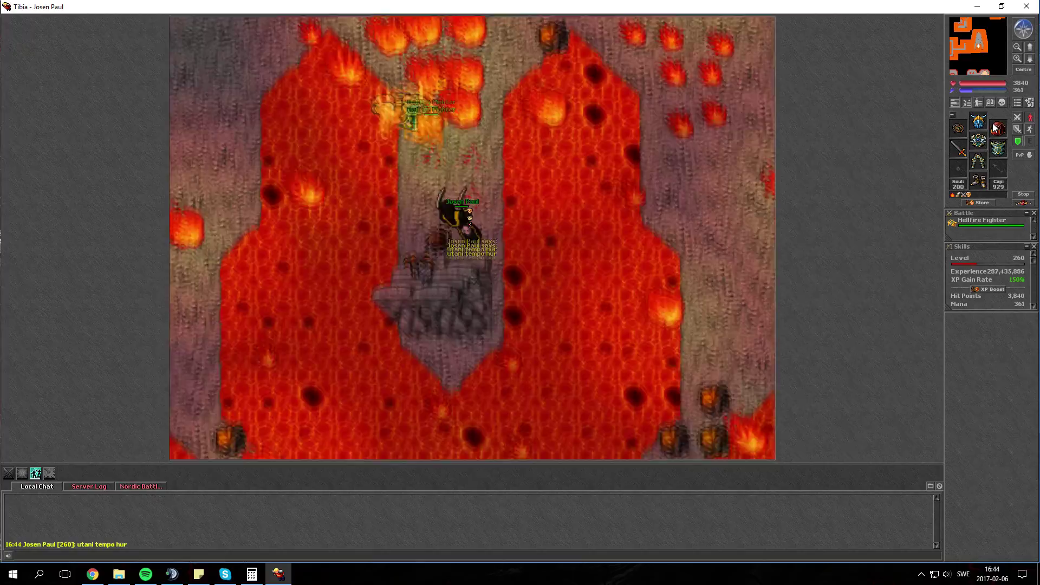
{"action": "key", "text": "Up"}
{"action": "key", "text": "Up"}
{"action": "key", "text": "Up"}
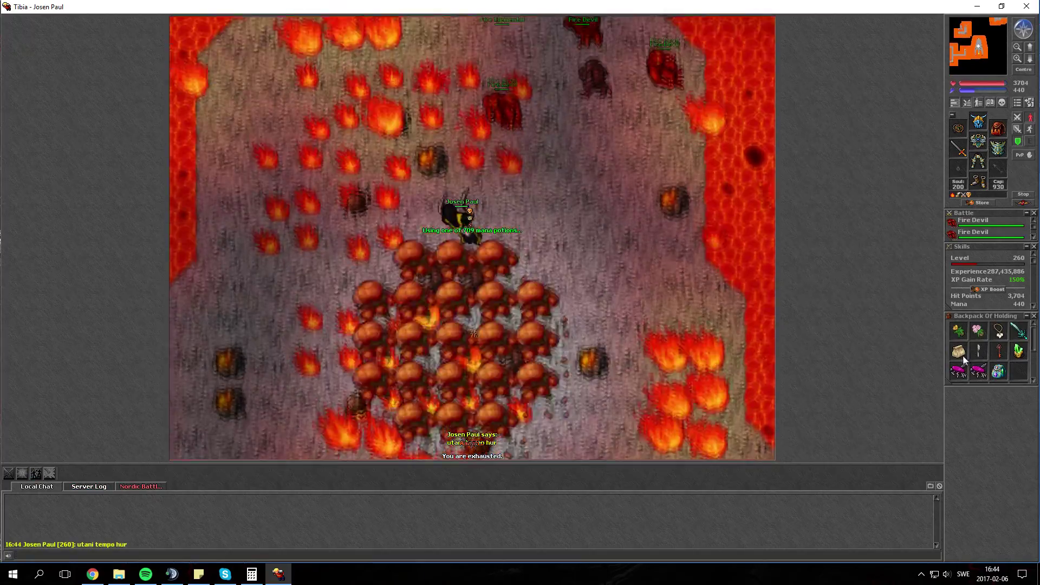
{"action": "key", "text": "F2"}
{"action": "key", "text": "F1"}
{"action": "key", "text": "Up"}
{"action": "key", "text": "Up"}
{"action": "key", "text": "Up"}
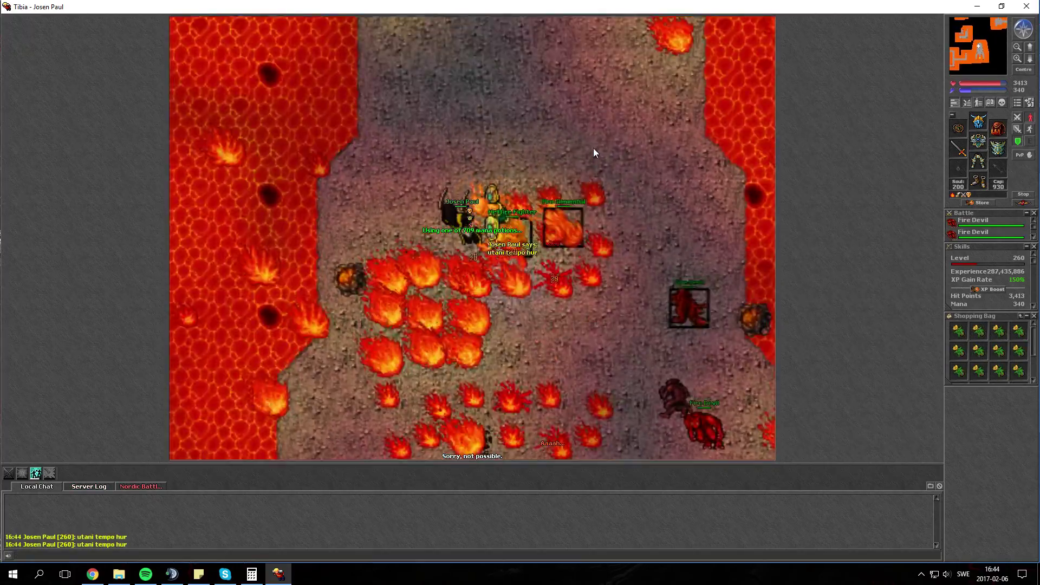
{"action": "key", "text": "F2"}
{"action": "key", "text": "Up"}
{"action": "key", "text": "Up"}
{"action": "key", "text": "F2"}
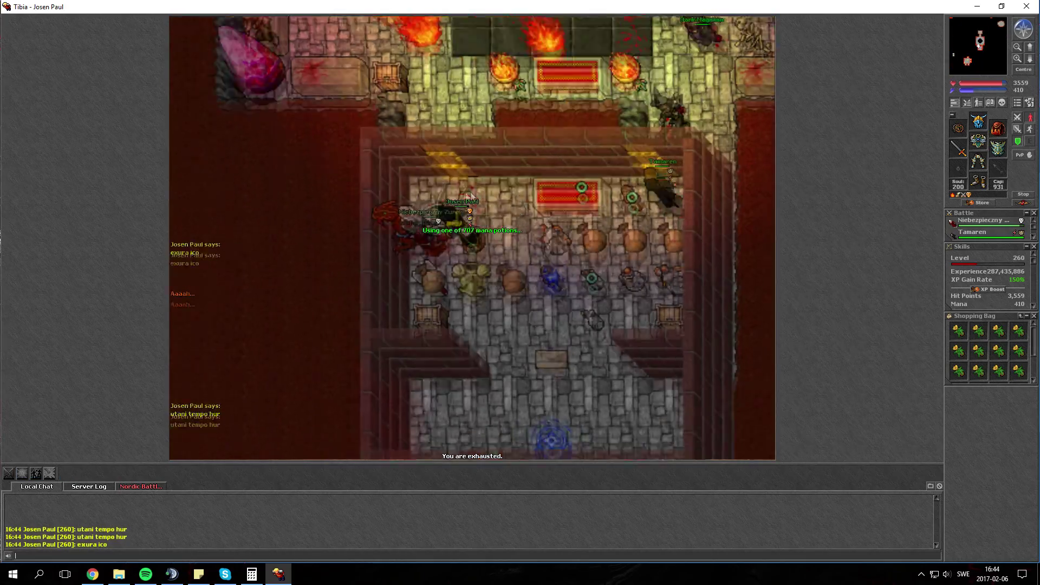
{"action": "key", "text": "F3"}
{"action": "key", "text": "Up"}
{"action": "key", "text": "Up"}
{"action": "key", "text": "F3"}
{"action": "key", "text": "Up"}
{"action": "key", "text": "Up"}
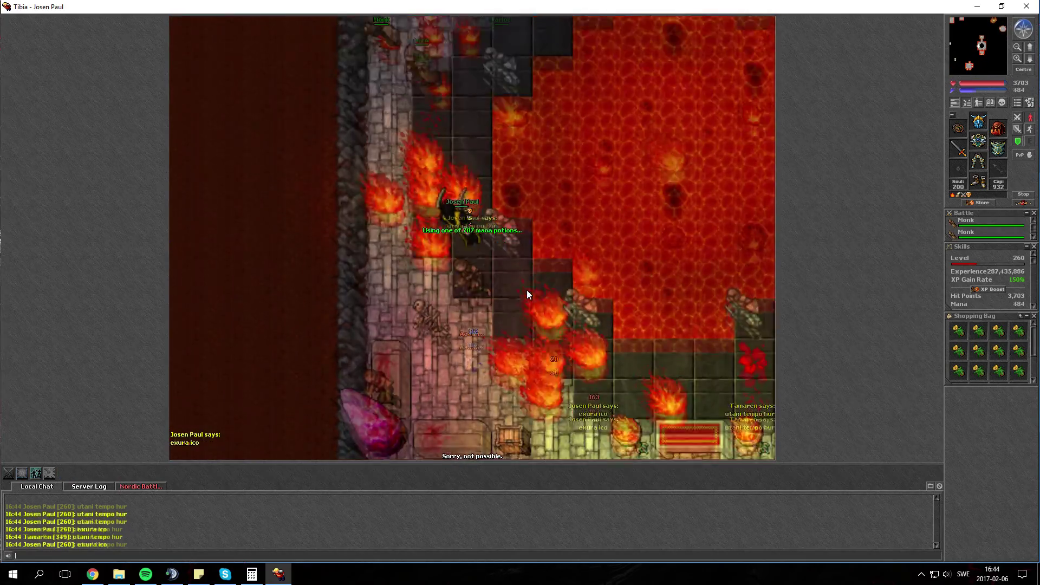
Step: Continue north and east through the lava area, recasting haste and keeping health and mana up
{"action": "key", "text": "F1"}
{"action": "key", "text": "Up"}
{"action": "key", "text": "Up"}
{"action": "key", "text": "F2"}
{"action": "key", "text": "Up"}
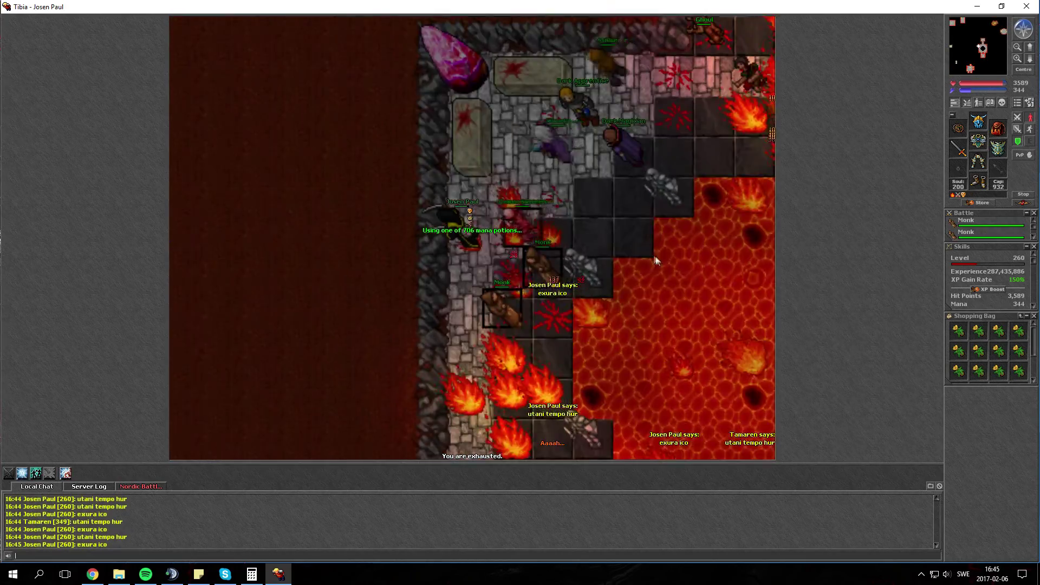
{"action": "key", "text": "F3"}
{"action": "key", "text": "Right"}
{"action": "key", "text": "Up"}
{"action": "key", "text": "Right"}
{"action": "key", "text": "Right"}
{"action": "key", "text": "Up"}
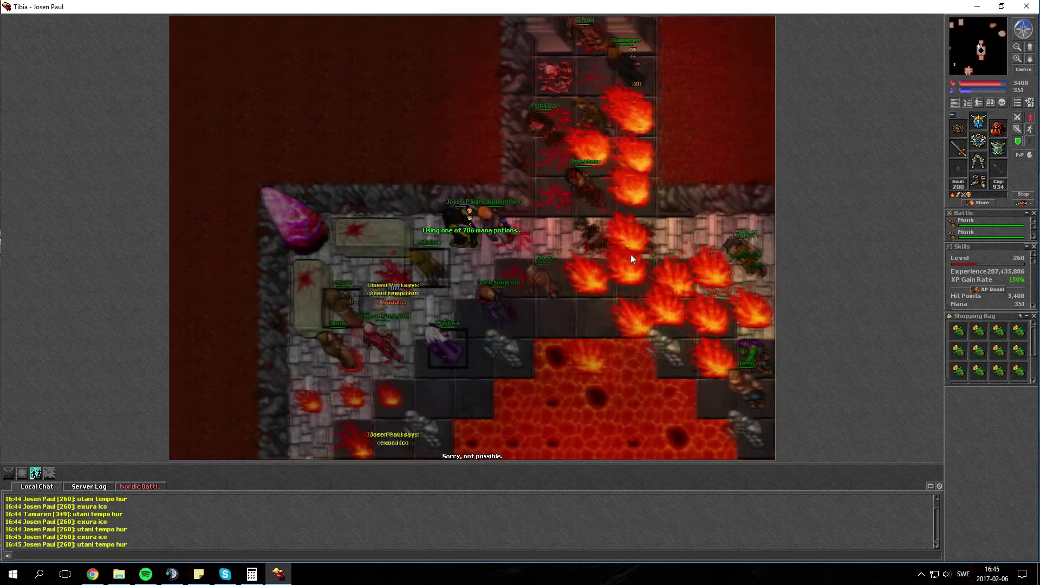
{"action": "key", "text": "F1"}
{"action": "key", "text": "Right"}
{"action": "key", "text": "Right"}
{"action": "key", "text": "F3"}
Step: Climb the corridor and head west toward the waiting player group, healing and regenerating
{"action": "key", "text": "Up"}
{"action": "key", "text": "Up"}
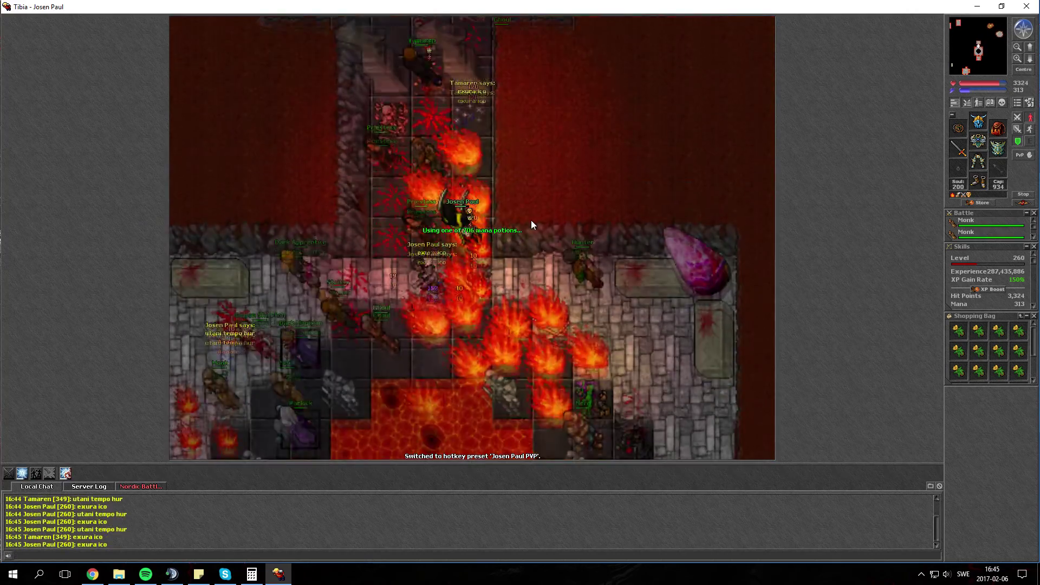
{"action": "key", "text": "Up"}
{"action": "key", "text": "Up"}
{"action": "key", "text": "Up"}
{"action": "key", "text": "Up"}
{"action": "key", "text": "Up"}
{"action": "key", "text": "F3"}
{"action": "key", "text": "Up"}
{"action": "key", "text": "Up"}
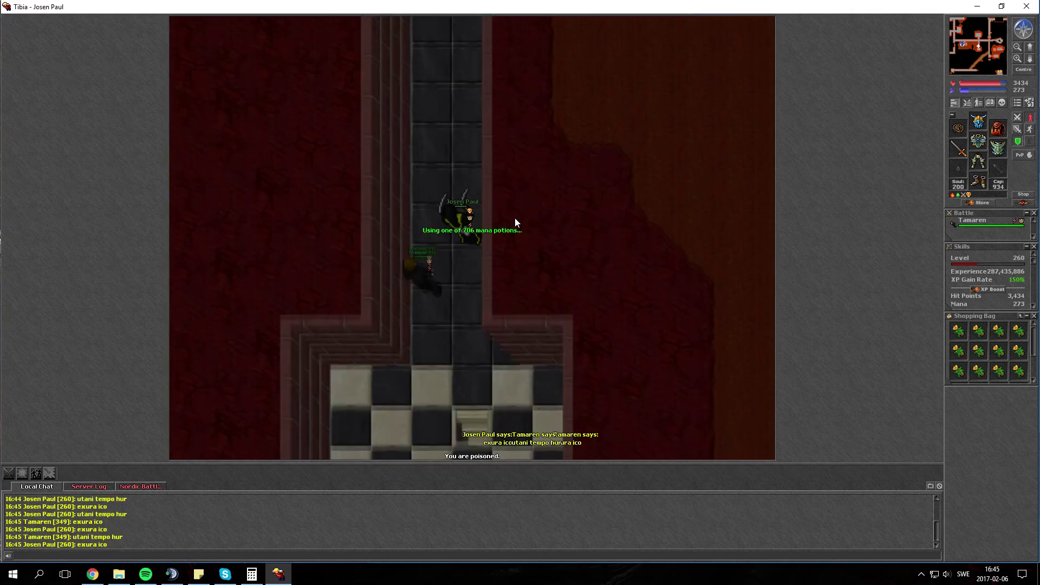
{"action": "key", "text": "F1"}
{"action": "key", "text": "Up"}
{"action": "key", "text": "Up"}
{"action": "key", "text": "Up"}
{"action": "key", "text": "F2"}
{"action": "key", "text": "F3"}
{"action": "key", "text": "Left"}
{"action": "key", "text": "Left"}
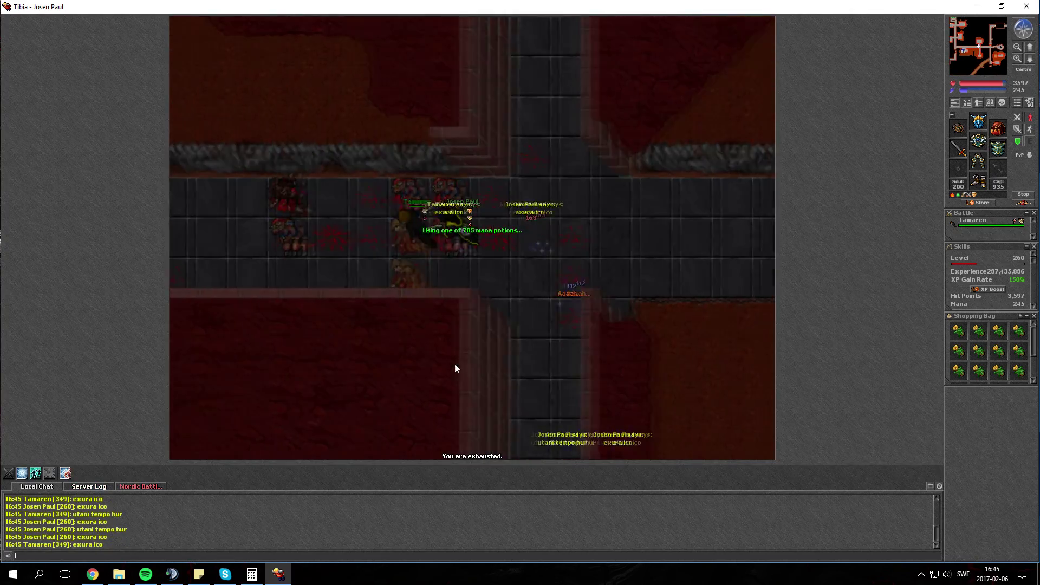
{"action": "key", "text": "Left"}
{"action": "key", "text": "Left"}
{"action": "key", "text": "Left"}
{"action": "key", "text": "Left"}
{"action": "key", "text": "F2"}
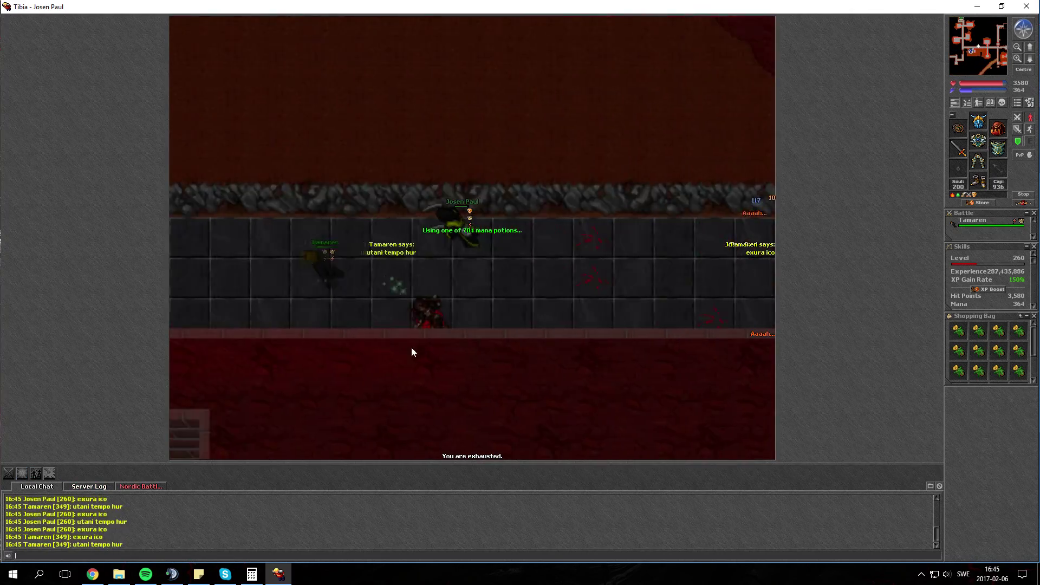
{"action": "key", "text": "F4"}
{"action": "key", "text": "Left"}
{"action": "key", "text": "Left"}
Step: Step west and south into the crowd while rehasting and drinking a mana potion
{"action": "key", "text": "Left"}
{"action": "key", "text": "Left"}
{"action": "key", "text": "F2"}
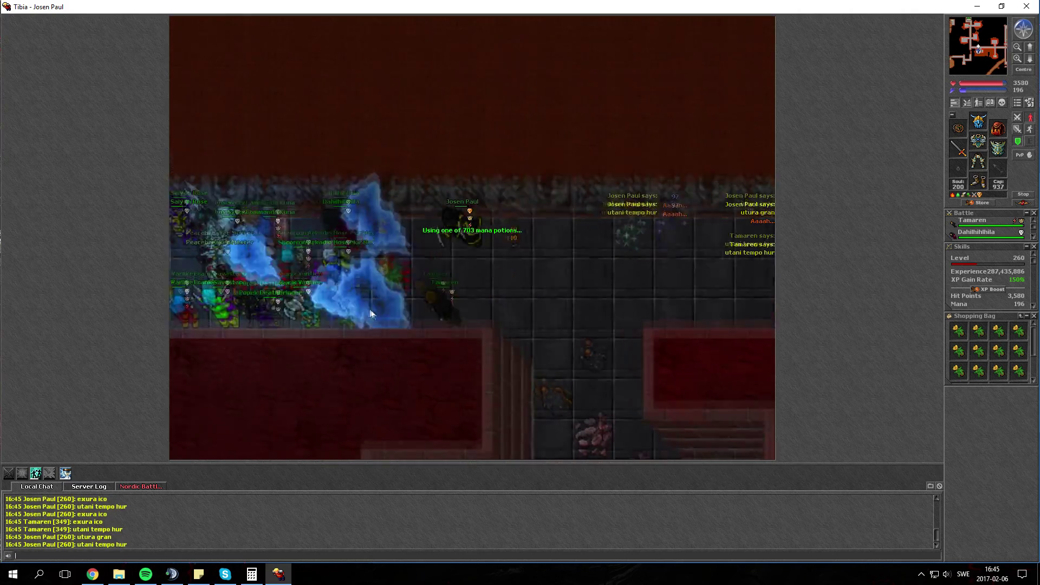
{"action": "key", "text": "Left"}
{"action": "key", "text": "Down"}
{"action": "key", "text": "F1"}
{"action": "key", "text": "Up"}
{"action": "key", "text": "Left"}
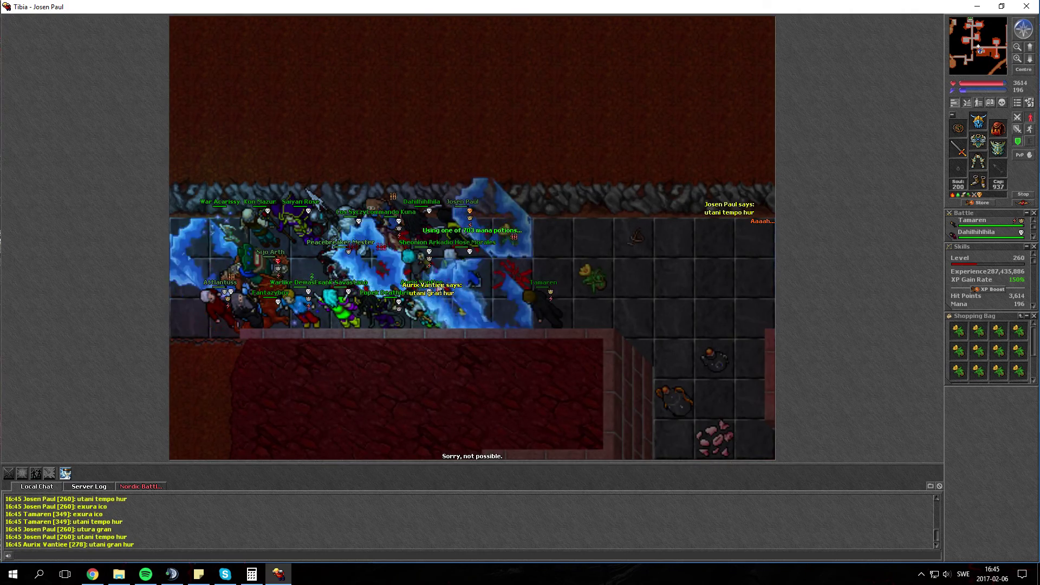
Step: Throw magic wall runes onto corridor tiles to box the enemy group in
{"action": "key", "text": "Left"}
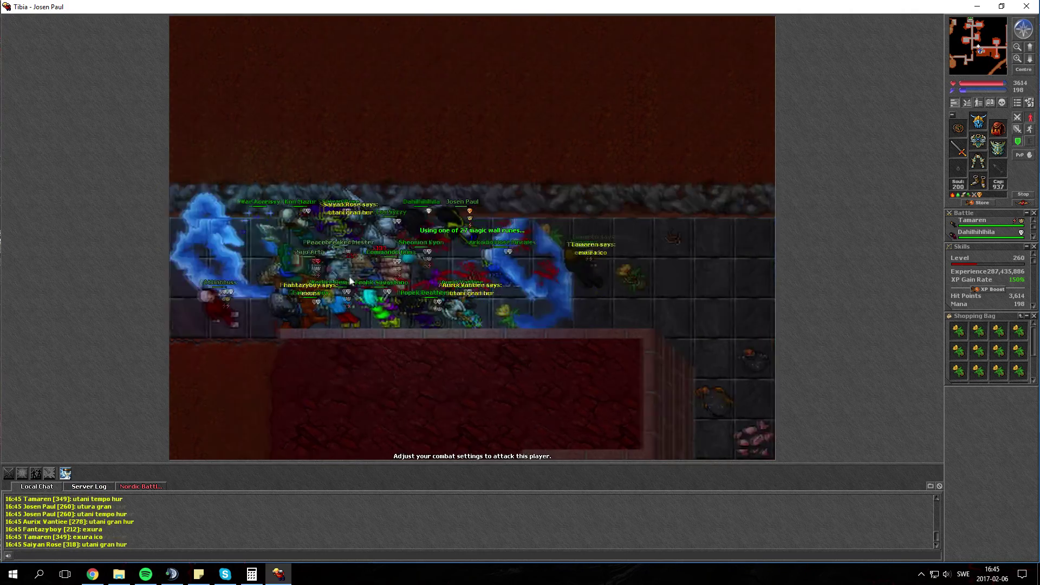
{"action": "key", "text": "Down"}
{"action": "key", "text": "Left"}
{"action": "key", "text": "Up"}
{"action": "left_click", "coordinate": [513, 197]}
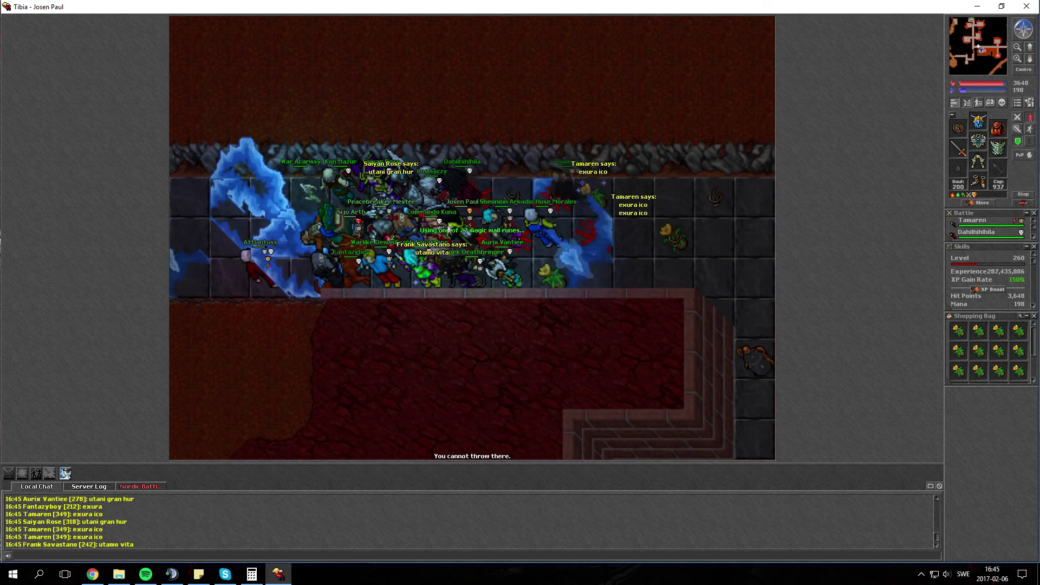
{"action": "left_click", "coordinate": [513, 198]}
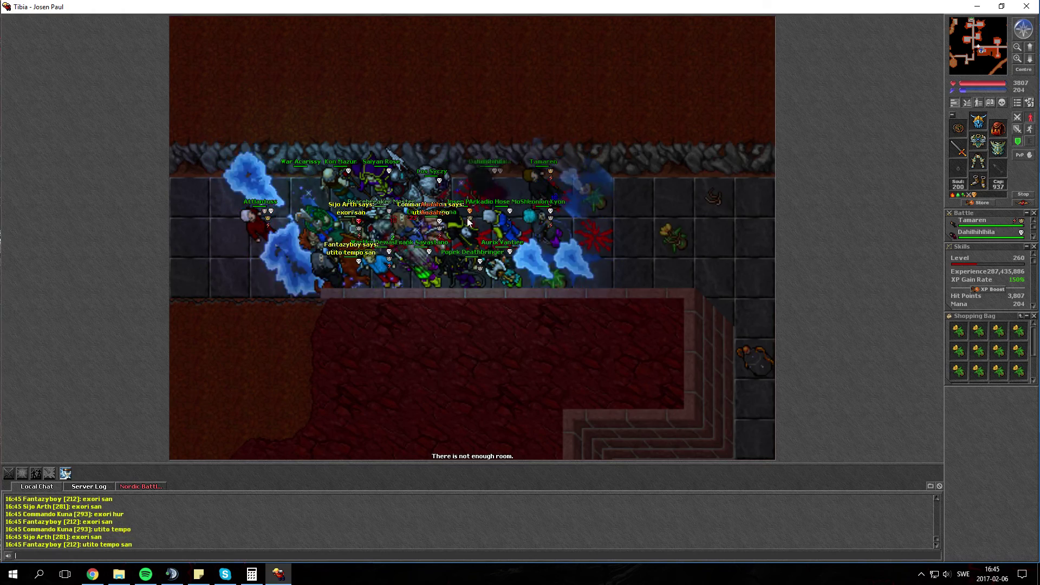
{"action": "left_click", "coordinate": [497, 262]}
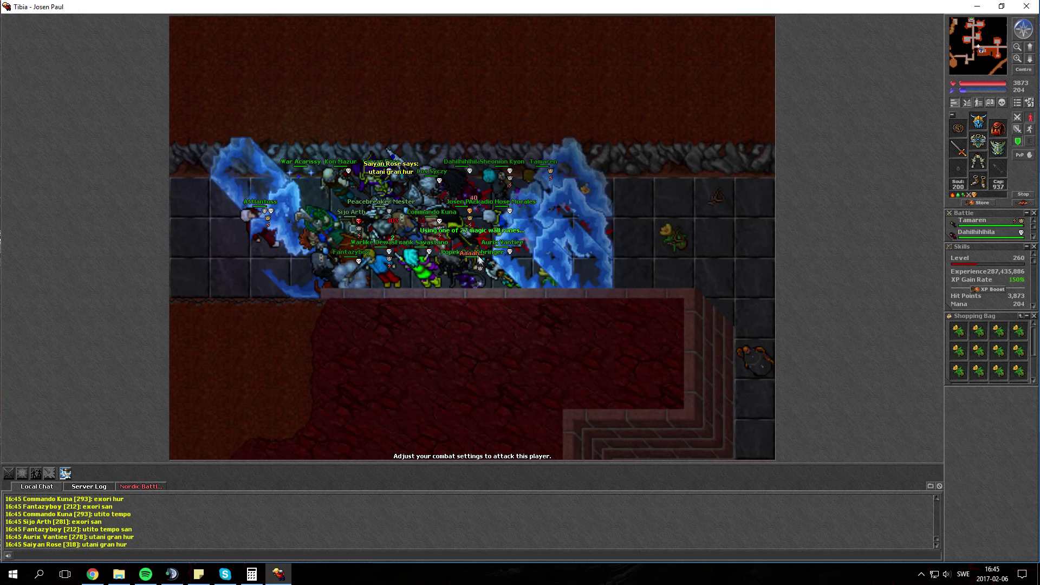
{"action": "left_click", "coordinate": [465, 277]}
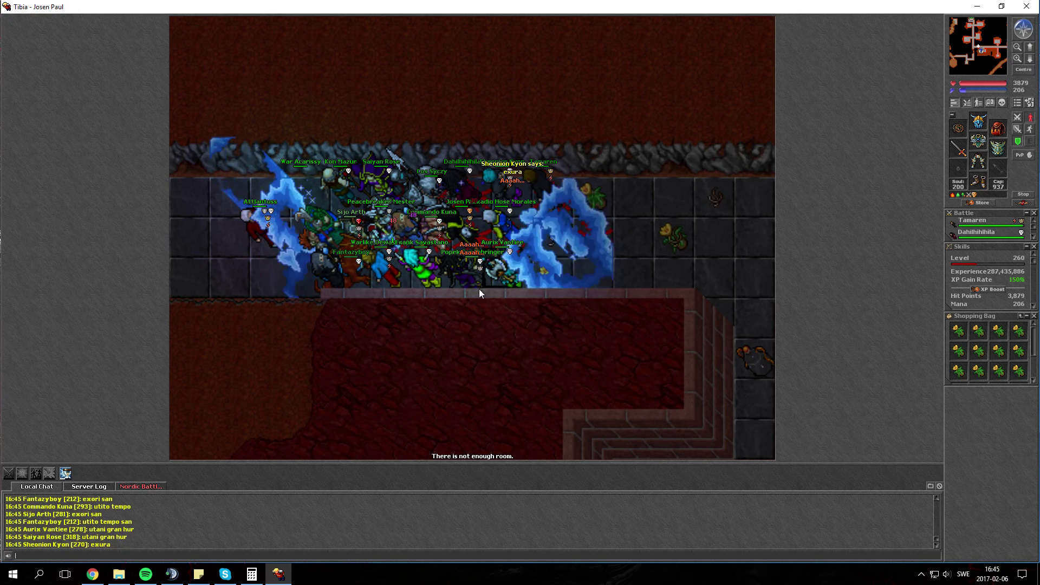
Step: Survive the first assault with strong self-heals, exura ico and health potions
{"action": "key", "text": "F1"}
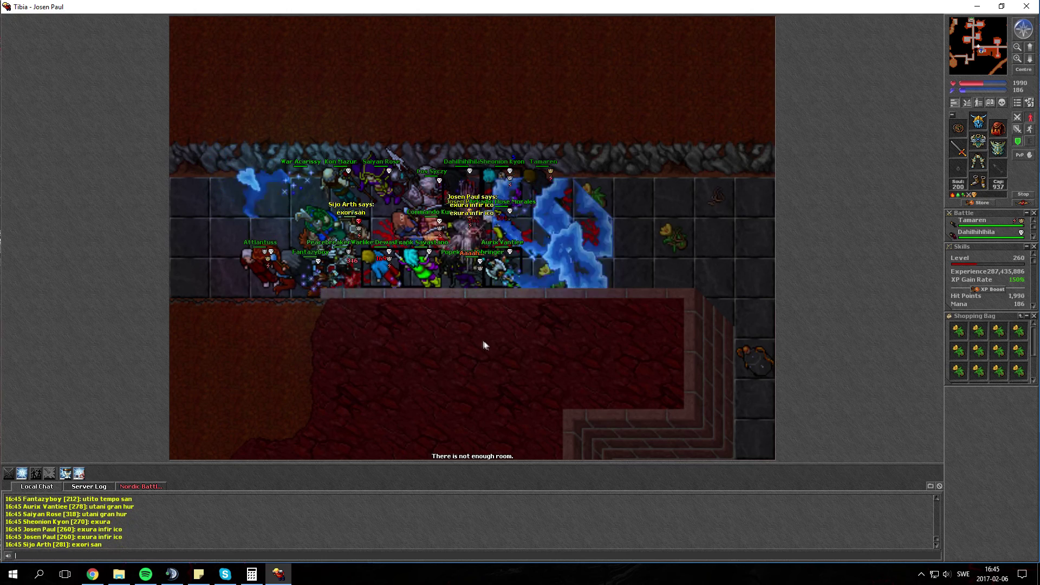
{"action": "key", "text": "F1"}
{"action": "key", "text": "F3"}
{"action": "key", "text": "F3"}
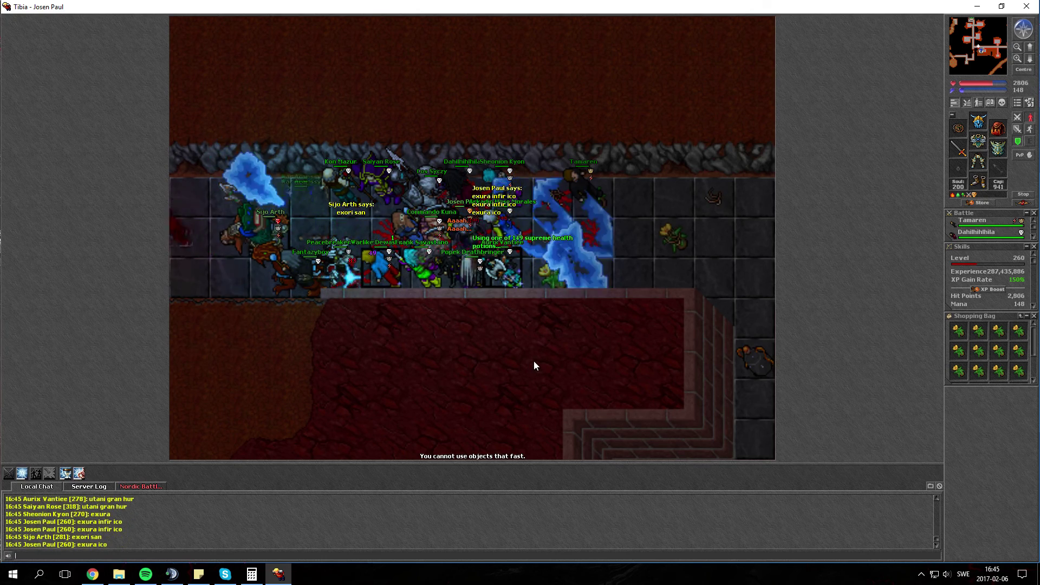
{"action": "key", "text": "F2"}
{"action": "key", "text": "F3"}
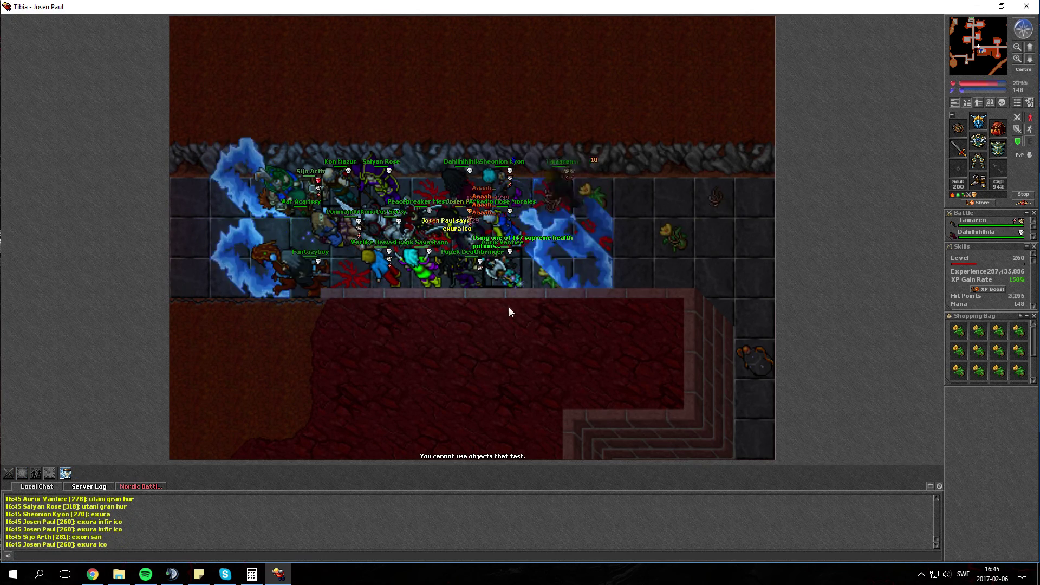
{"action": "key", "text": "F2"}
{"action": "key", "text": "F3"}
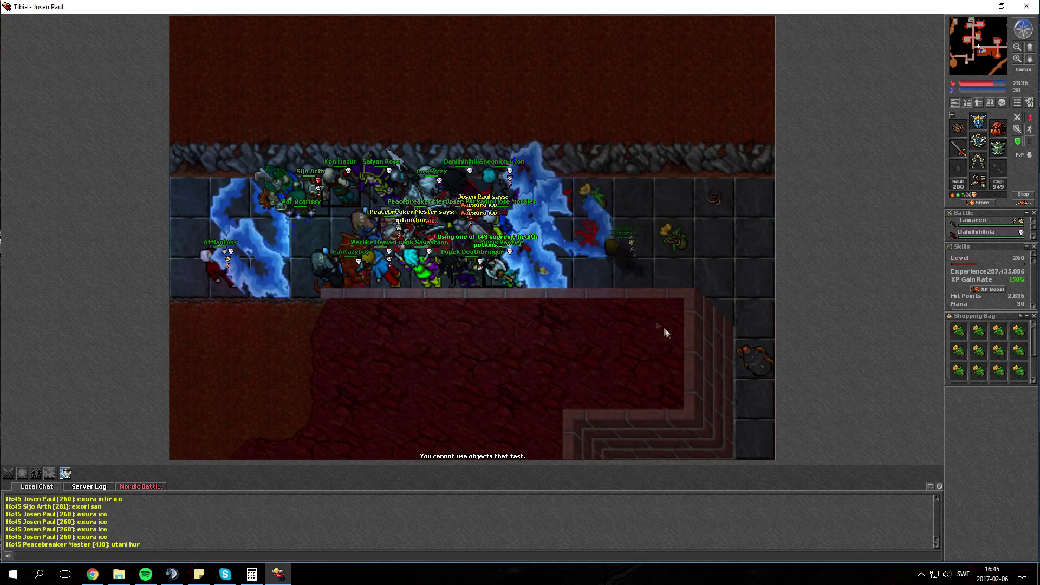
{"action": "key", "text": "F3"}
{"action": "key", "text": "F2"}
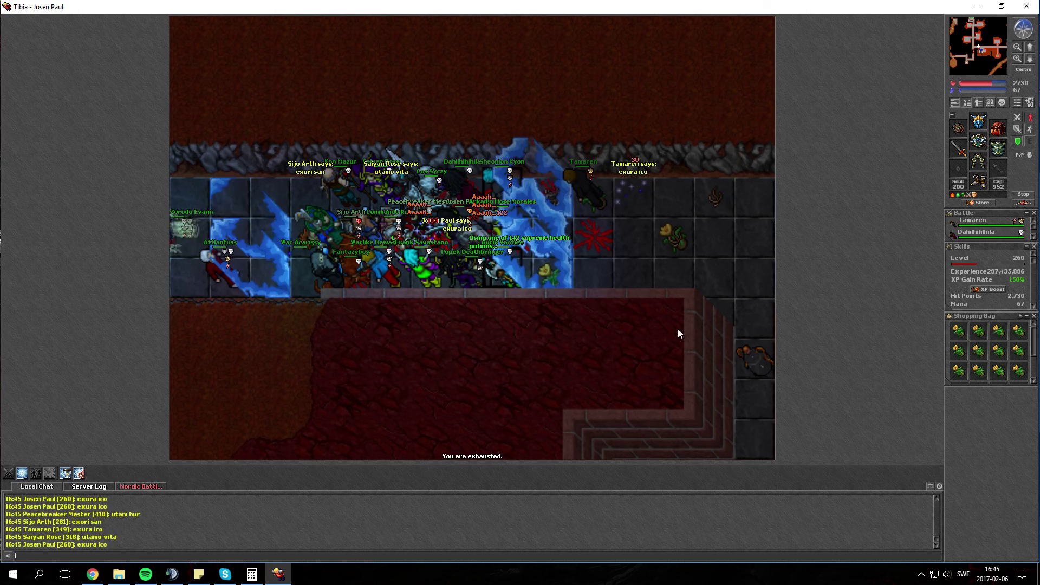
{"action": "key", "text": "F3"}
{"action": "key", "text": "F3"}
{"action": "key", "text": "F2"}
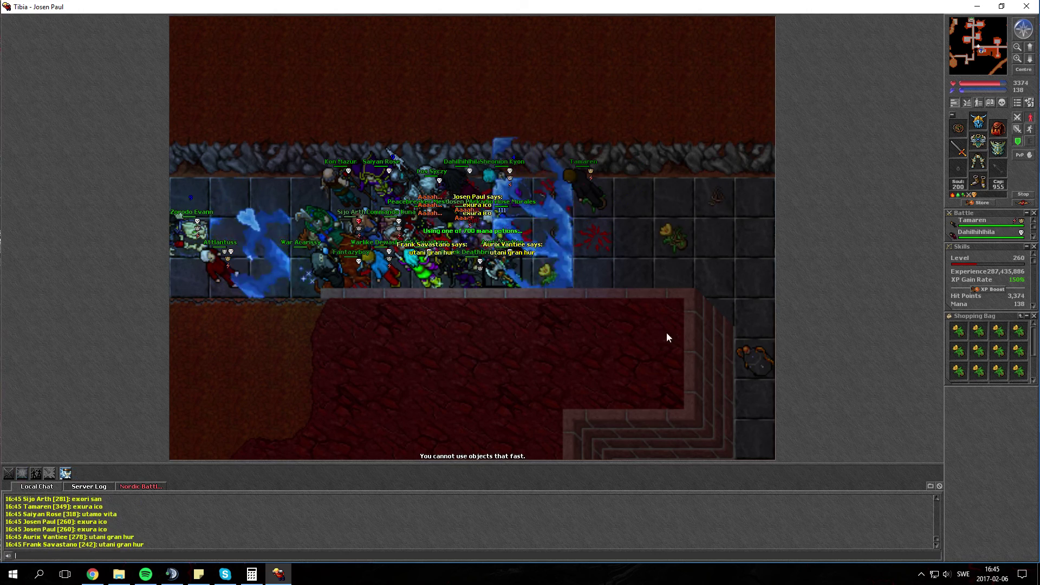
{"action": "key", "text": "F3"}
{"action": "key", "text": "F3"}
{"action": "key", "text": "F2"}
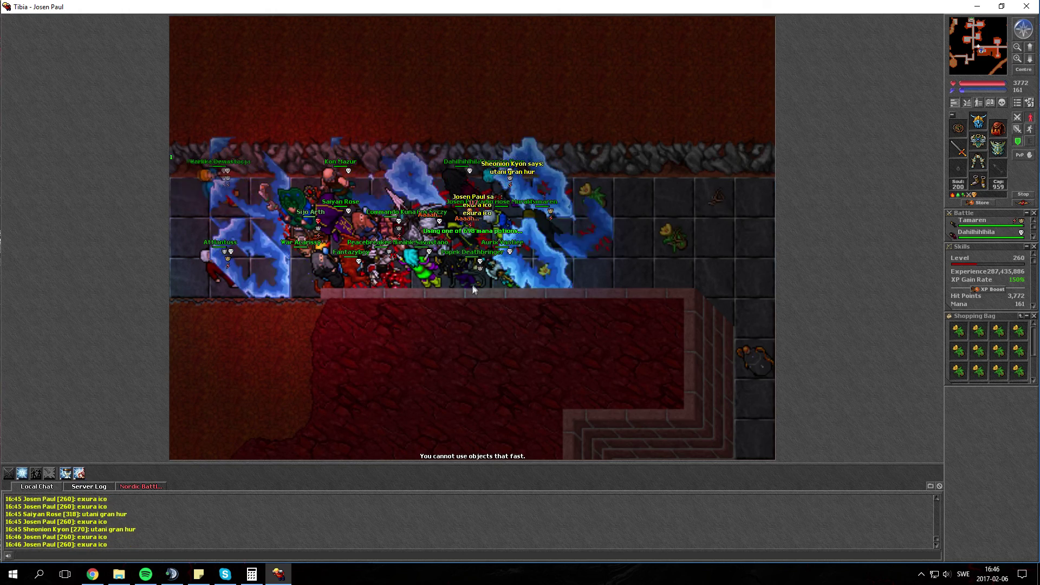
Step: Keep healing and alternate mana and ultimate health potions as the group attacks
{"action": "key", "text": "F3"}
{"action": "key", "text": "F2"}
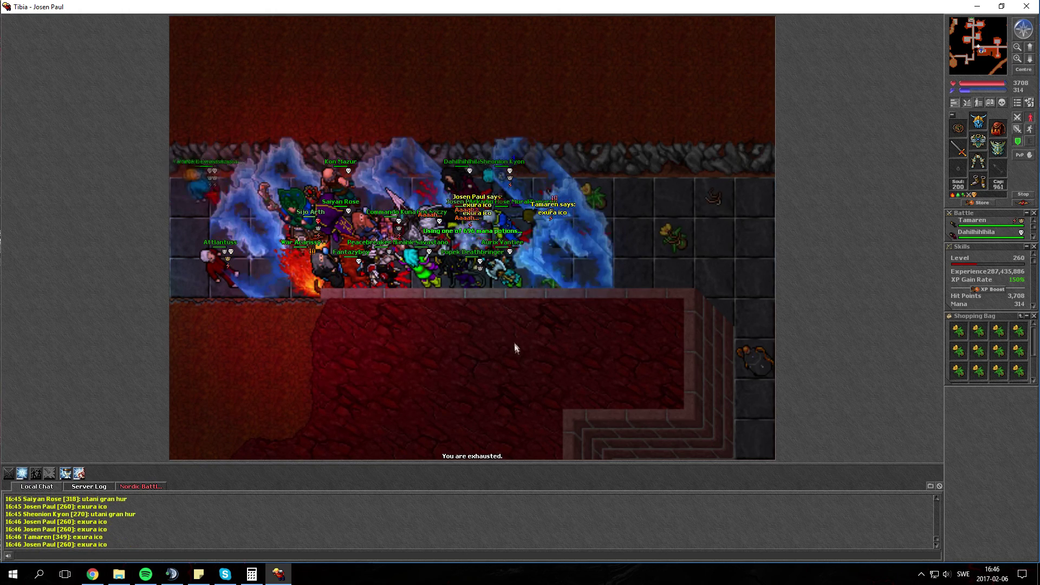
{"action": "key", "text": "F3"}
{"action": "key", "text": "F2"}
{"action": "key", "text": "F3"}
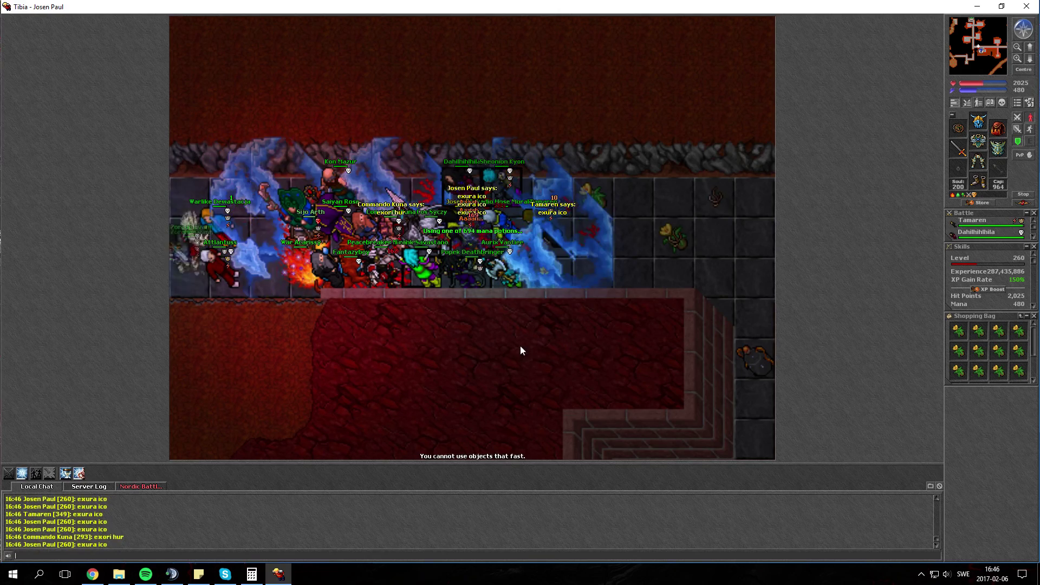
{"action": "key", "text": "F3"}
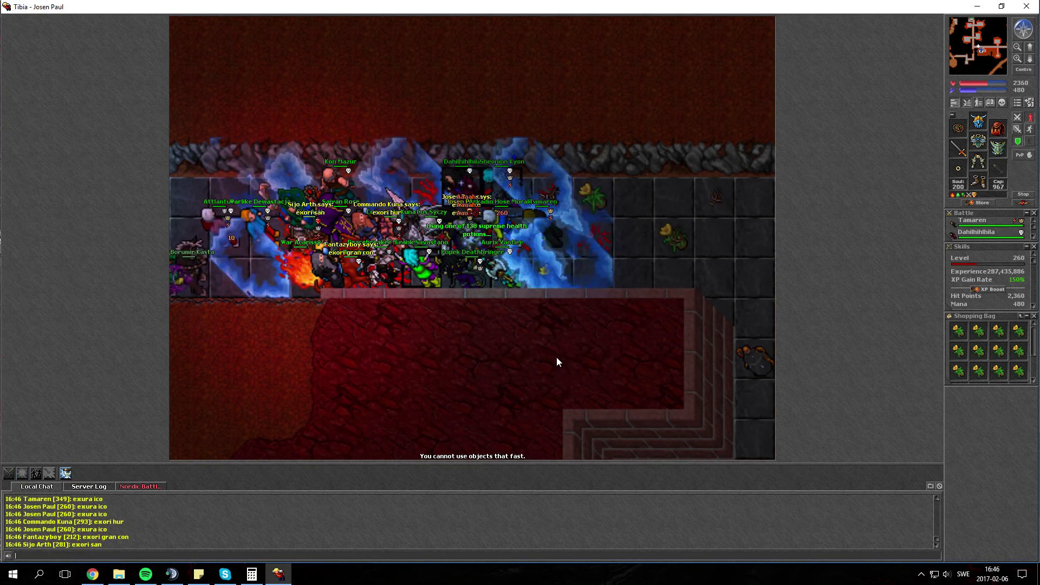
{"action": "key", "text": "F2"}
{"action": "key", "text": "F3"}
{"action": "key", "text": "F3"}
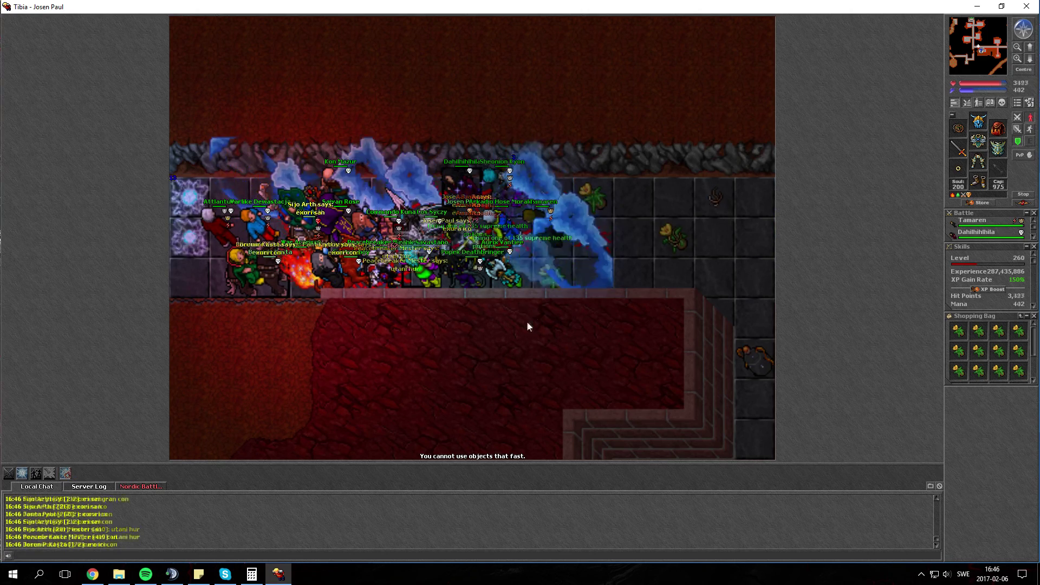
{"action": "key", "text": "F2"}
{"action": "key", "text": "F4"}
{"action": "key", "text": "F2"}
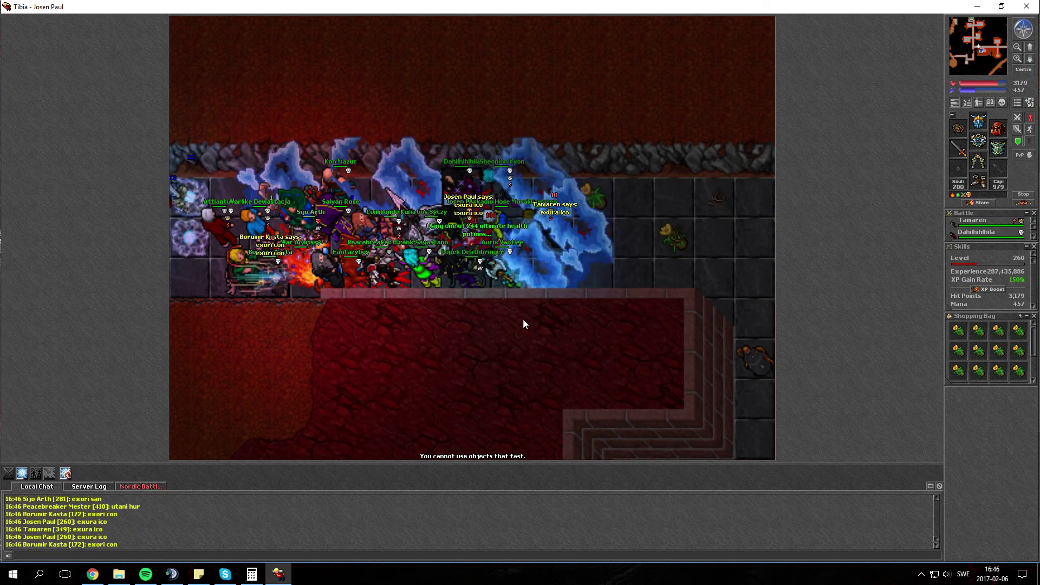
{"action": "key", "text": "F4"}
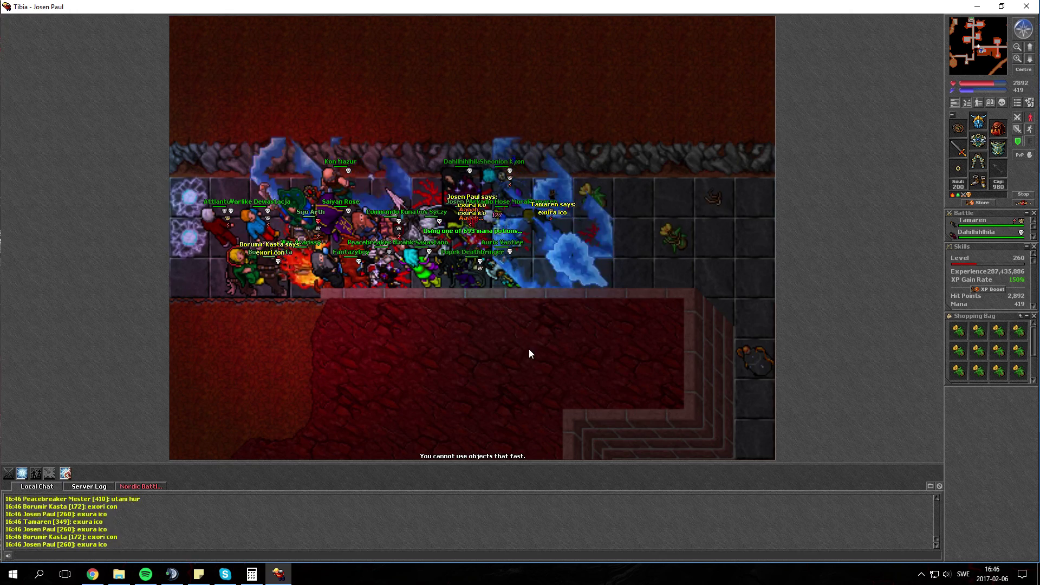
{"action": "key", "text": "F2"}
Step: Place a magic wall to block attackers and continue the heal-and-potion rotation
{"action": "left_click", "coordinate": [447, 212]}
{"action": "key", "text": "F2"}
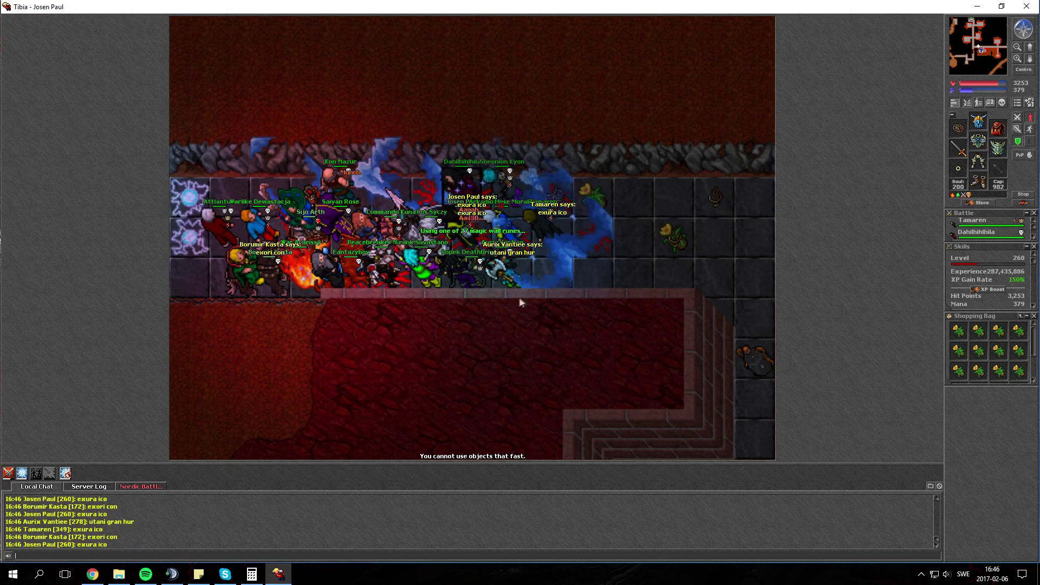
{"action": "key", "text": "F2"}
{"action": "key", "text": "F3"}
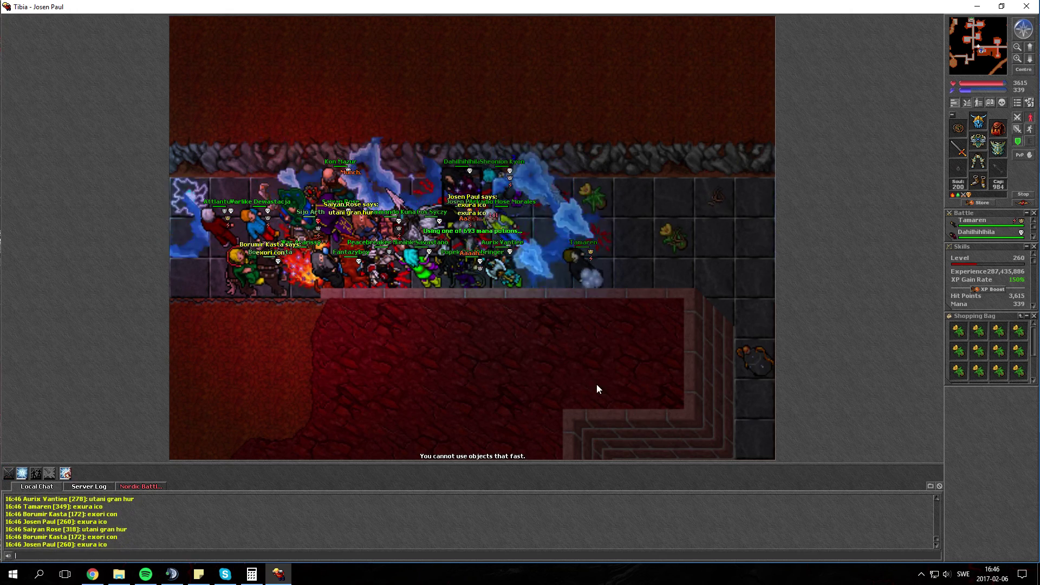
{"action": "key", "text": "F2"}
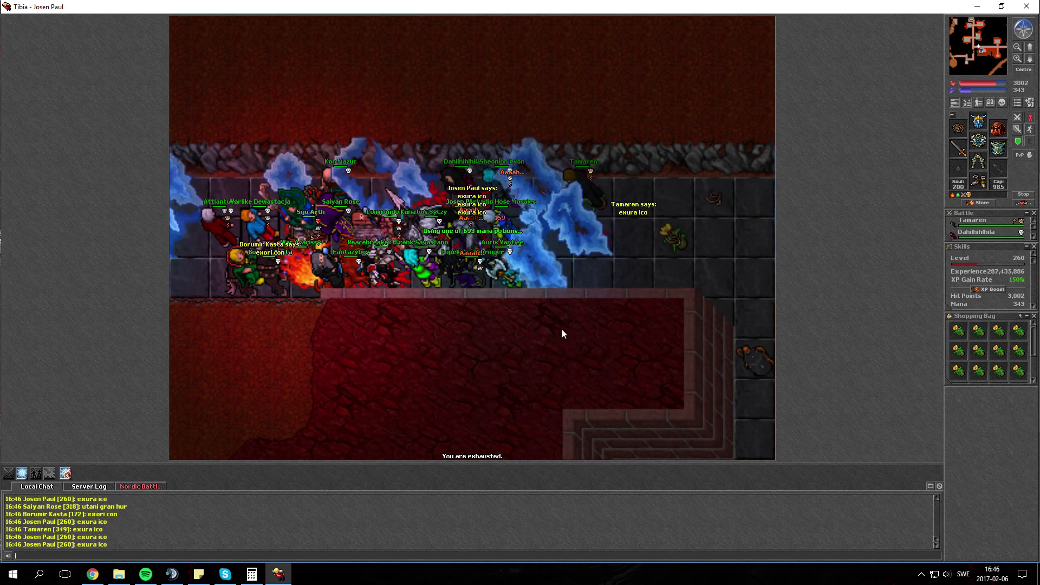
{"action": "key", "text": "F2"}
{"action": "key", "text": "F4"}
{"action": "key", "text": "F4"}
{"action": "key", "text": "F2"}
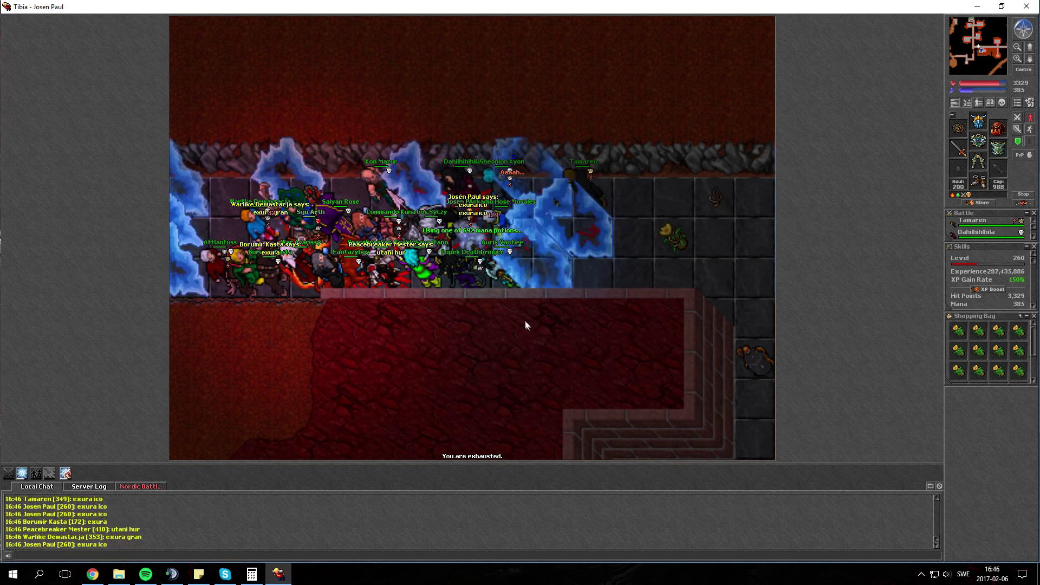
{"action": "key", "text": "F3"}
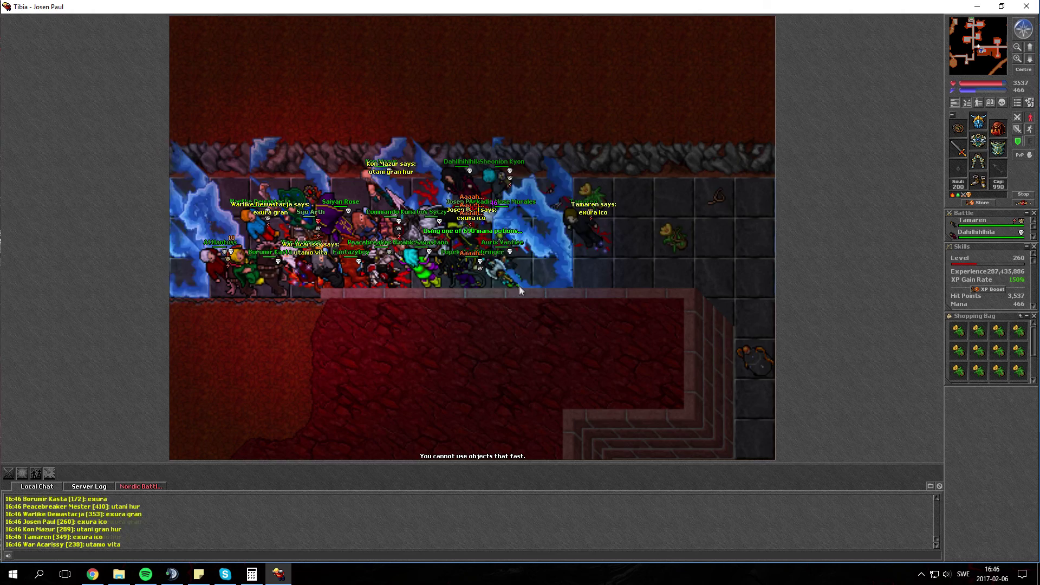
{"action": "key", "text": "F2"}
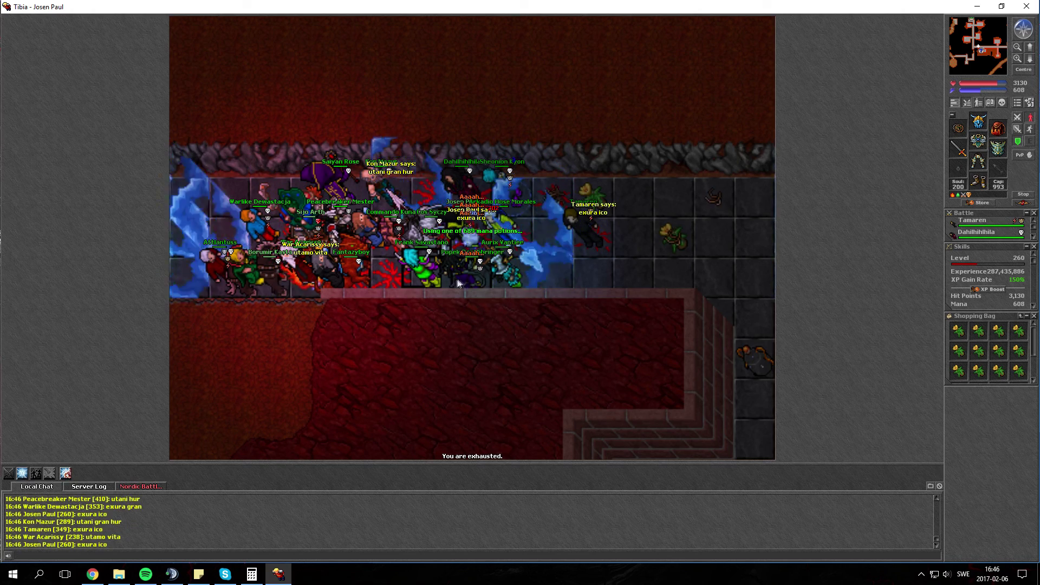
{"action": "key", "text": "F2"}
Step: Wall the corridor again and recover health with supreme health and mana potions
{"action": "key", "text": "F2"}
{"action": "left_click", "coordinate": [390, 271]}
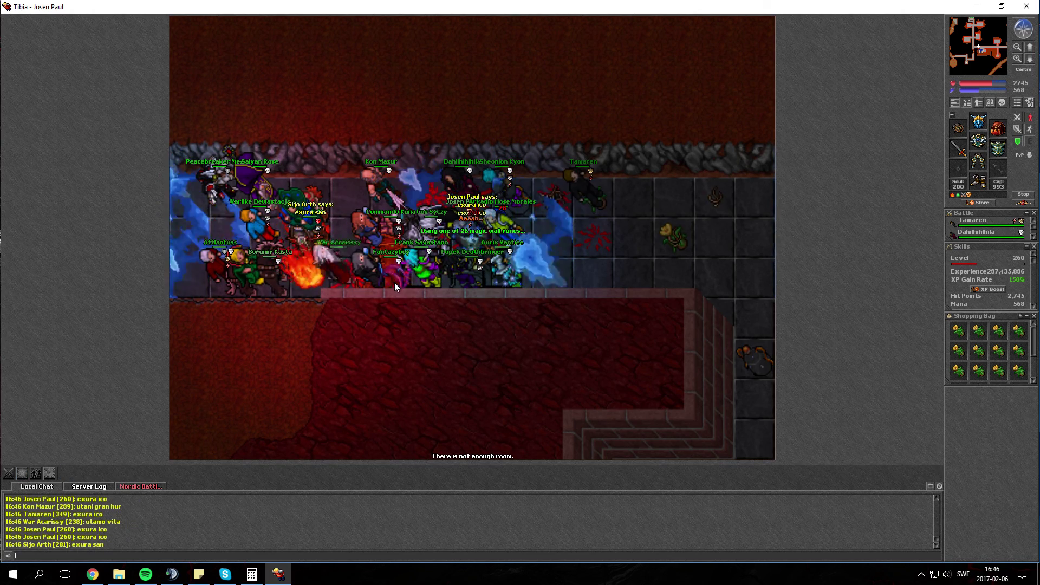
{"action": "key", "text": "F2"}
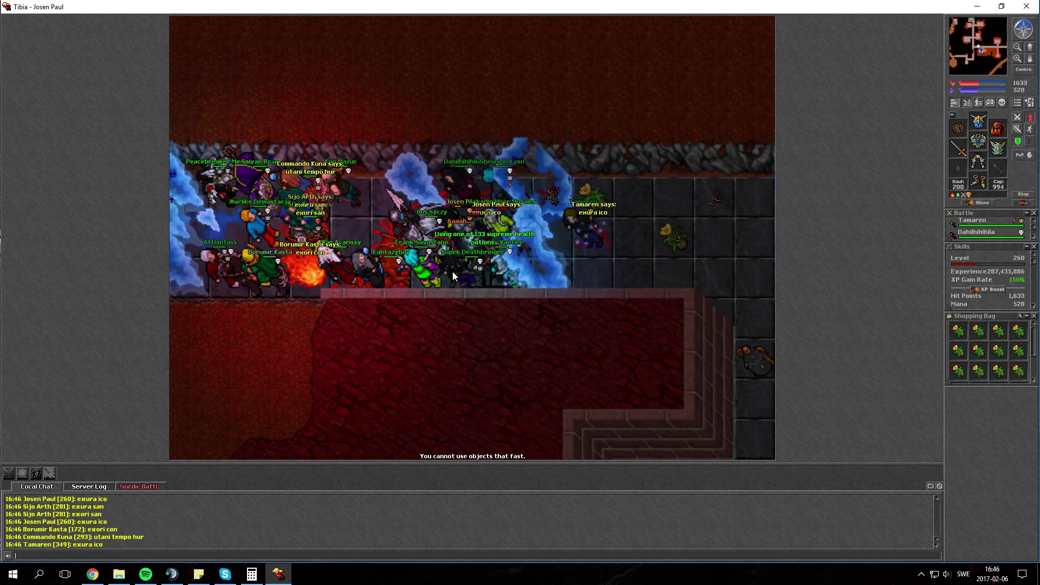
{"action": "key", "text": "F1"}
{"action": "key", "text": "F1"}
{"action": "key", "text": "F1"}
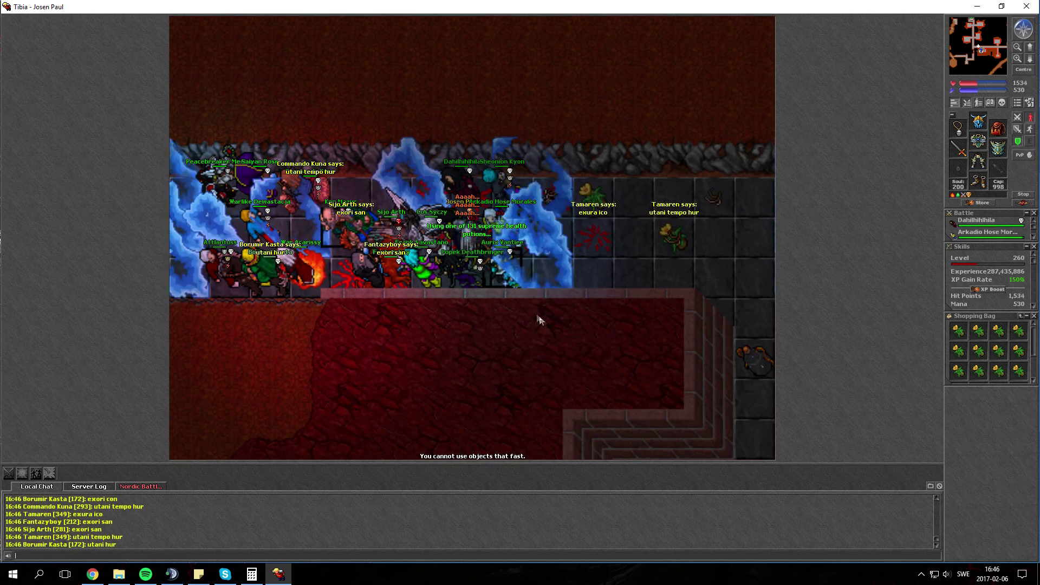
{"action": "key", "text": "F1"}
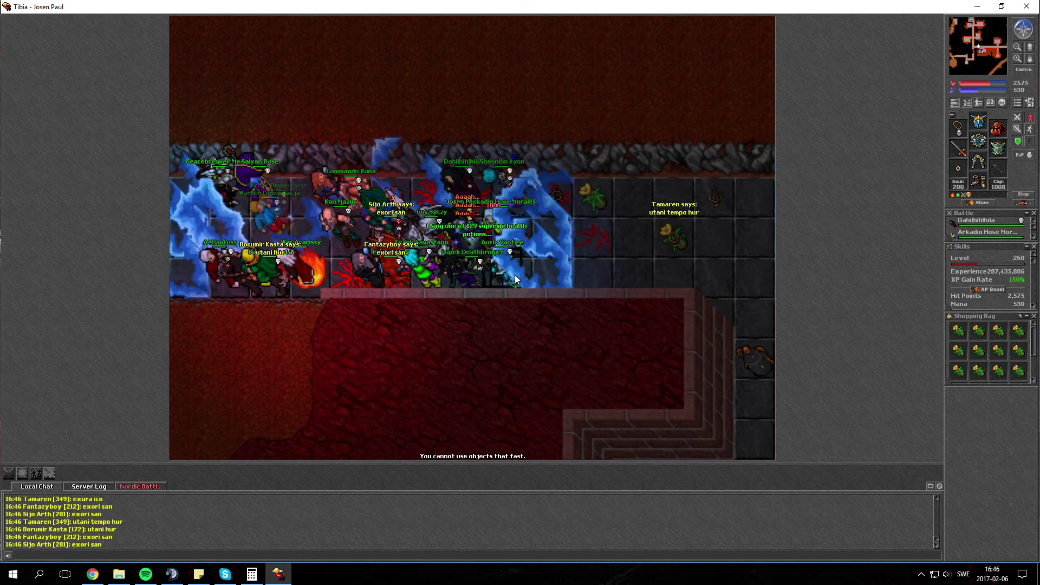
{"action": "key", "text": "F2"}
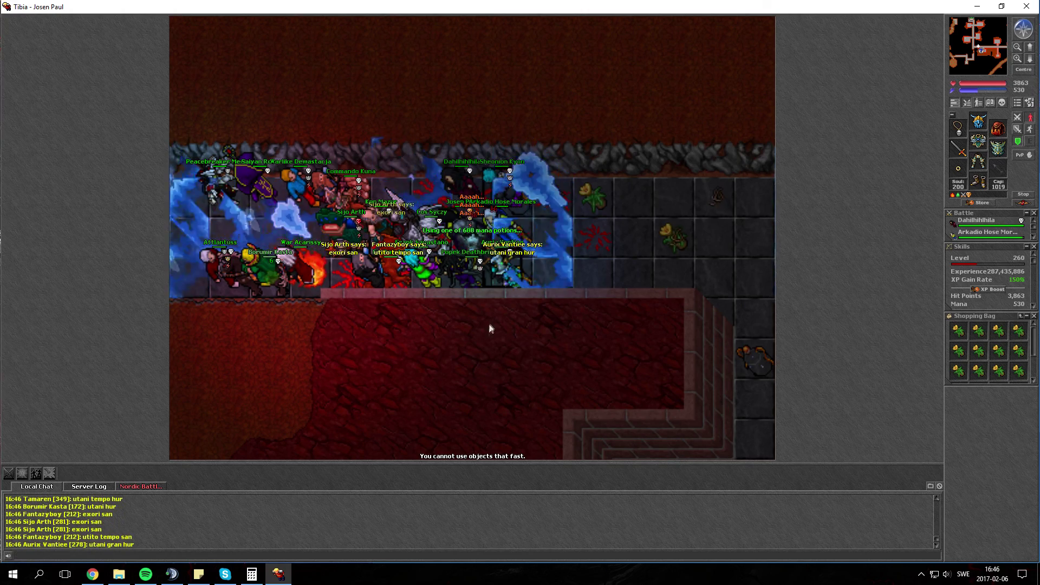
{"action": "key", "text": "F3"}
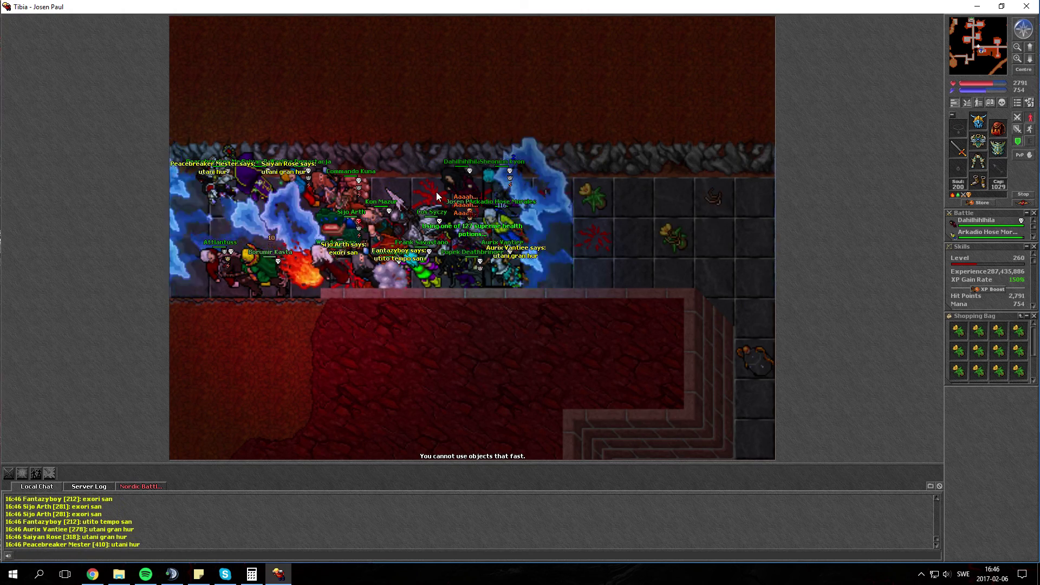
{"action": "left_click", "coordinate": [436, 192]}
{"action": "key", "text": "F1"}
{"action": "key", "text": "F4"}
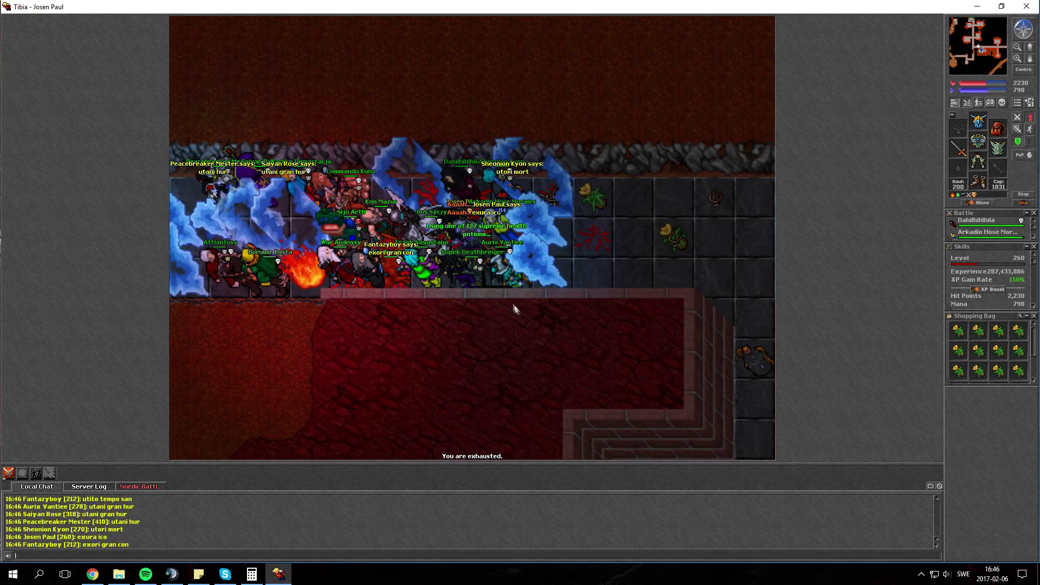
{"action": "key", "text": "F2"}
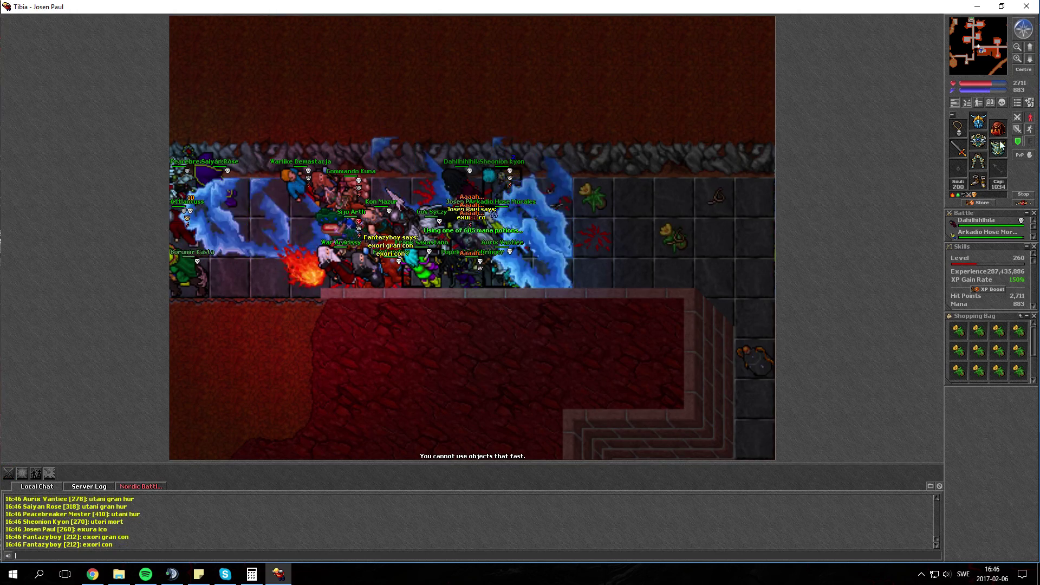
Step: Equip the ring from the Backpack of Holding and keep healing with supreme health and mana potions
{"action": "left_click_drag", "start_coordinate": [960, 405], "coordinate": [959, 128]}
{"action": "key", "text": "F1"}
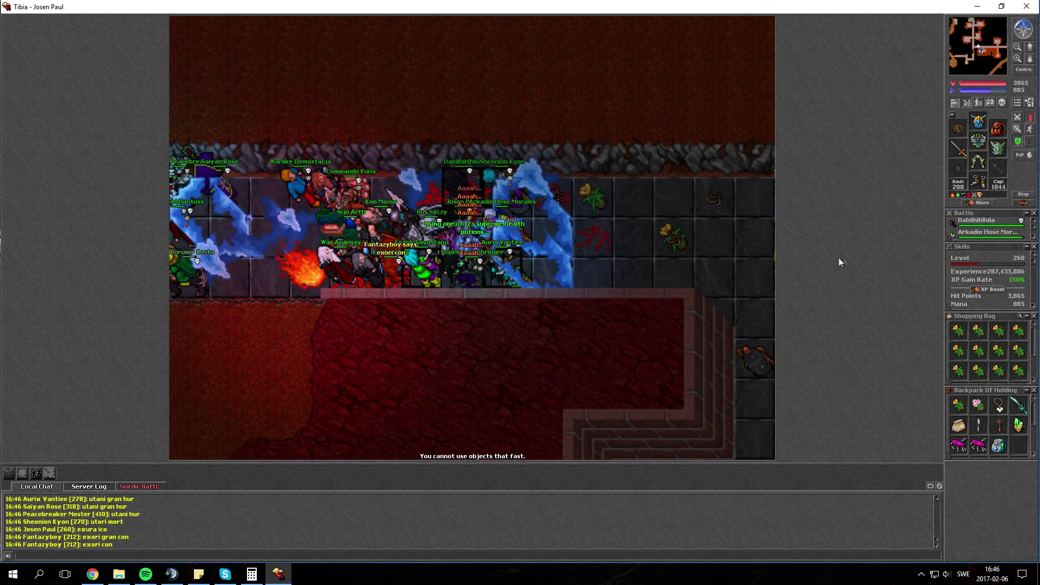
{"action": "key", "text": "F4"}
{"action": "key", "text": "F1"}
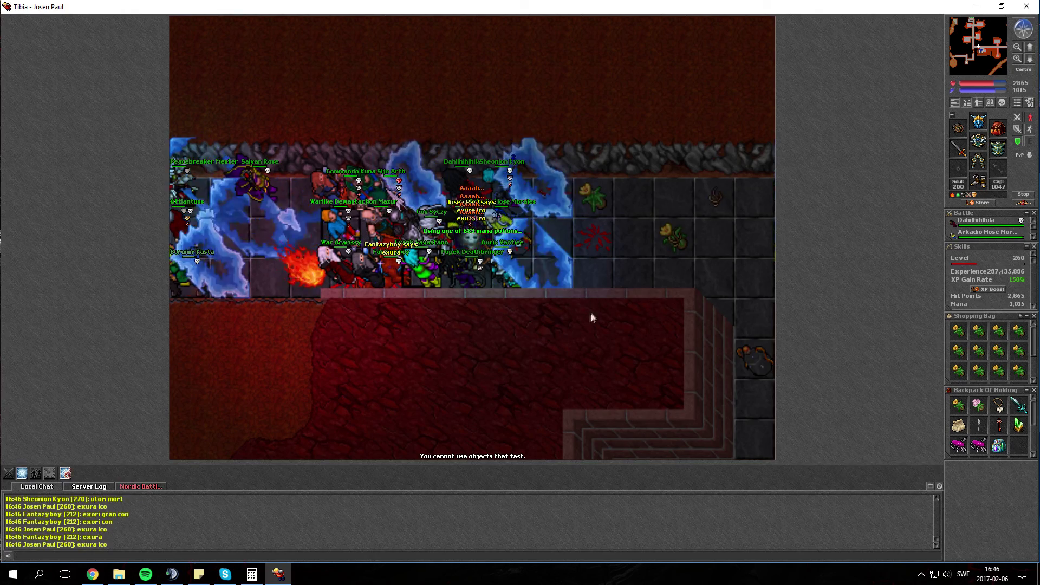
{"action": "key", "text": "F2"}
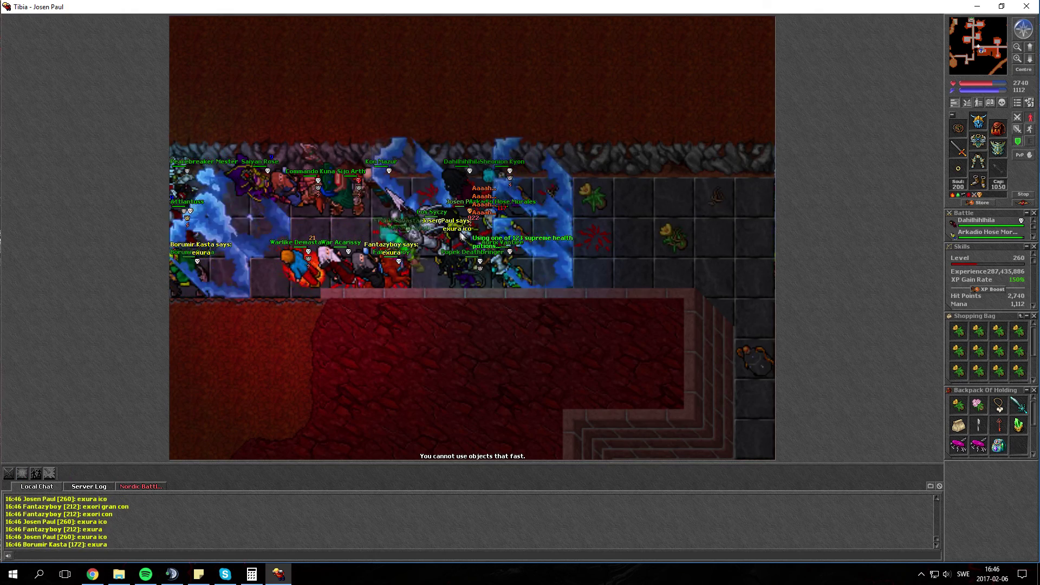
{"action": "key", "text": "F4"}
Step: Step south-west while healing, drink health potions and place another magic wall
{"action": "key", "text": "End"}
{"action": "key", "text": "F1"}
{"action": "key", "text": "F2"}
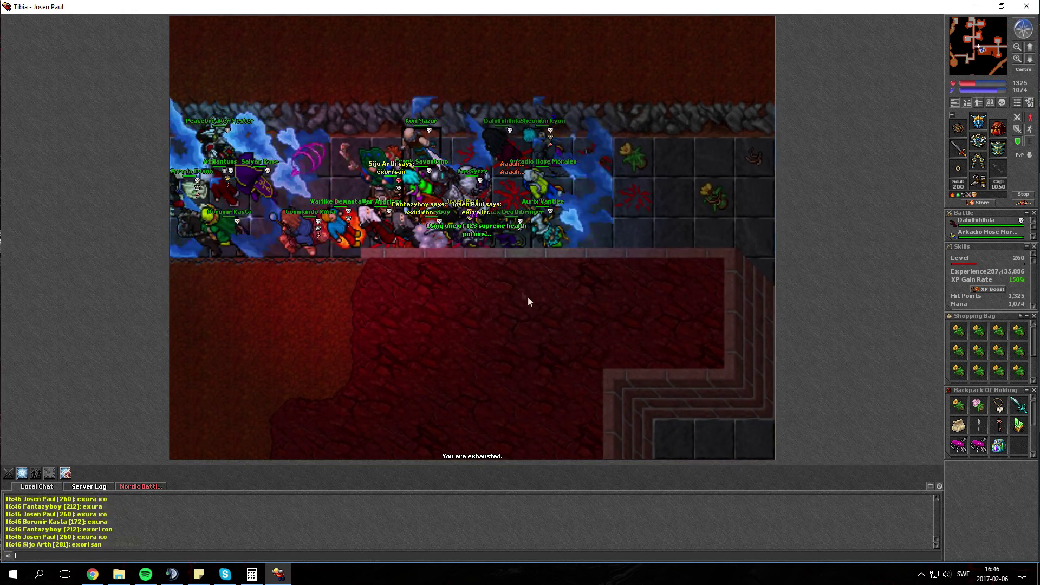
{"action": "key", "text": "F3"}
{"action": "key", "text": "F4"}
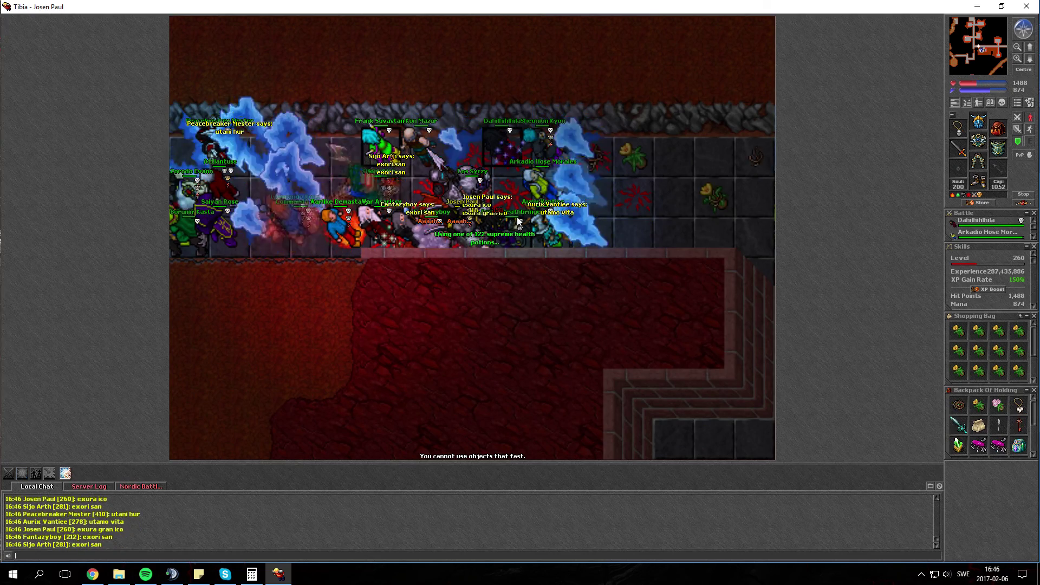
{"action": "key", "text": "F4"}
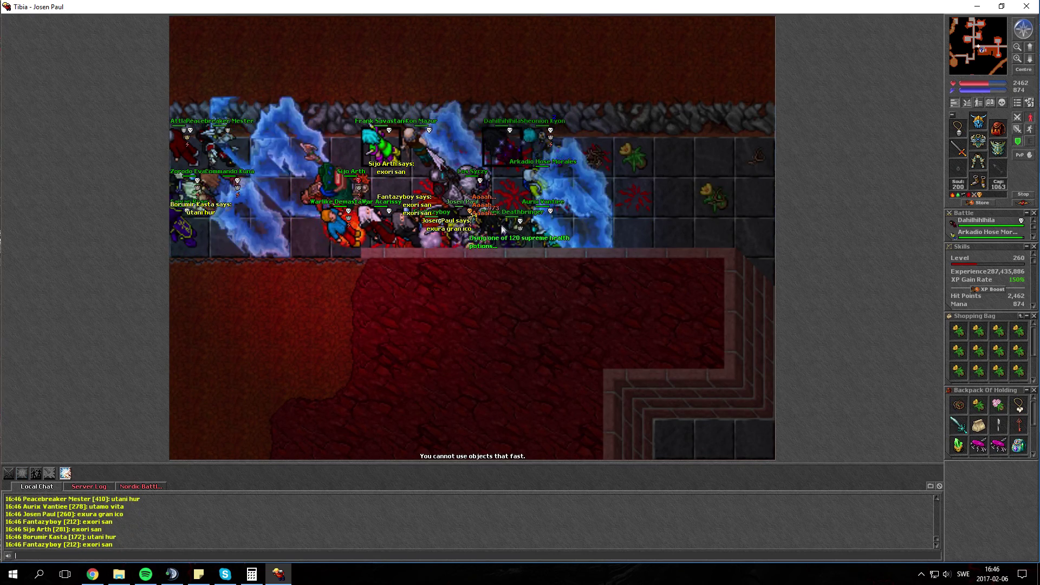
{"action": "left_click", "coordinate": [495, 201]}
Step: Cast last heals and potions until the character dies, then dismiss the death notice to respawn
{"action": "key", "text": "Page_Up"}
{"action": "key", "text": "F1"}
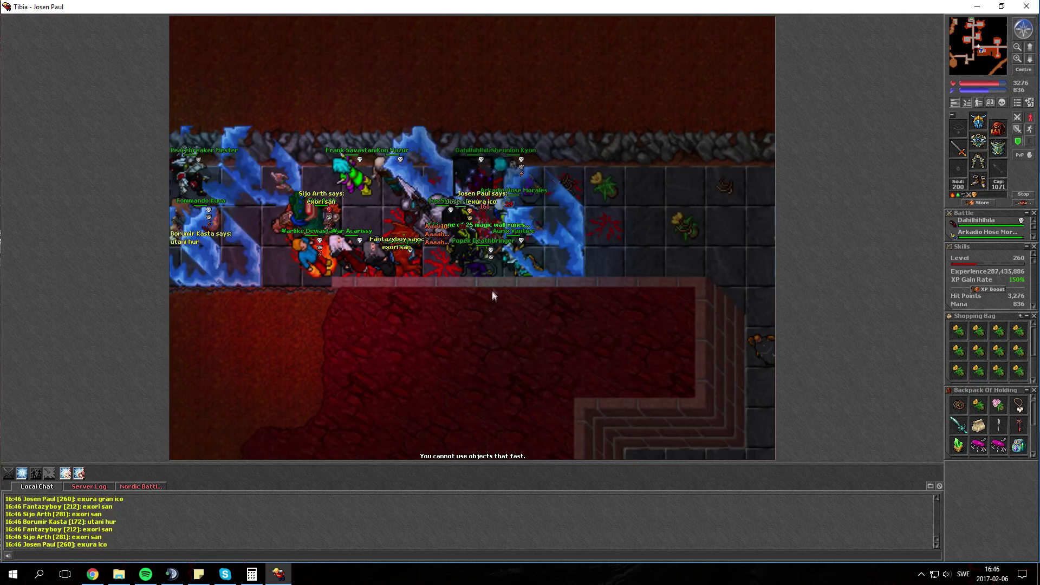
{"action": "key", "text": "F1"}
{"action": "left_click", "coordinate": [426, 282]}
{"action": "key", "text": "F1"}
{"action": "key", "text": "F4"}
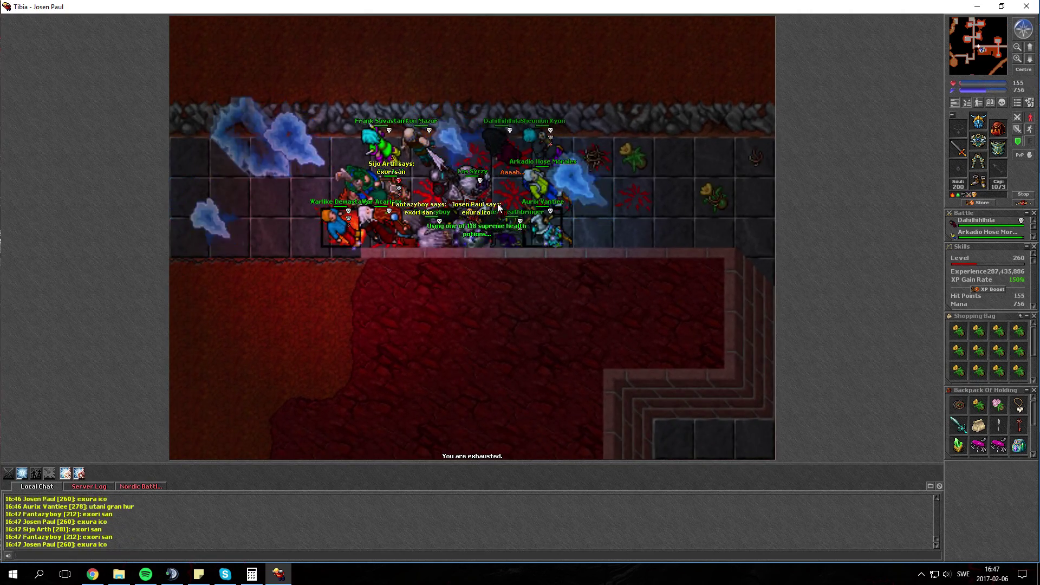
{"action": "key", "text": "Return"}
Step: Haste the respawned character and walk it from the temple toward the wooden seaside tower
{"action": "key", "text": "F5"}
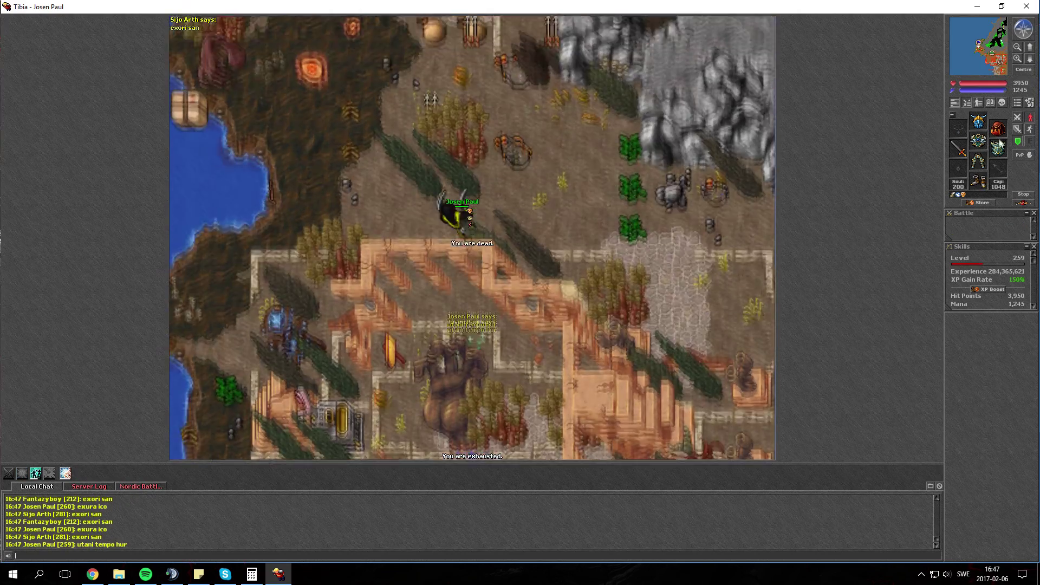
{"action": "key", "text": "Up"}
{"action": "key", "text": "Up"}
{"action": "key", "text": "Up"}
{"action": "key", "text": "Left"}
{"action": "key", "text": "Left"}
{"action": "key", "text": "Left"}
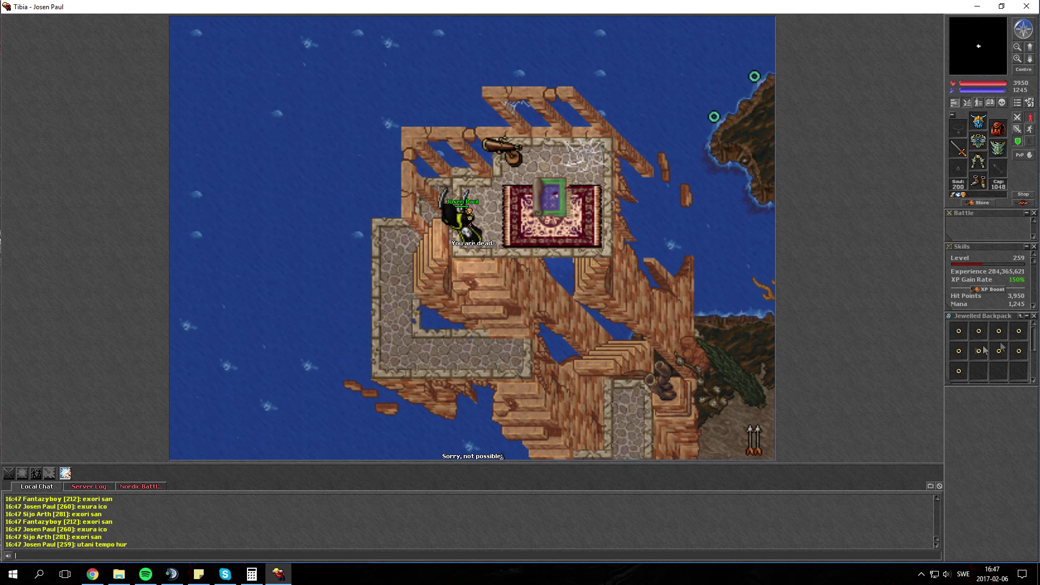
{"action": "key", "text": "Right"}
{"action": "scroll", "coordinate": [980, 342], "scroll_direction": "up", "scroll_amount": 2}
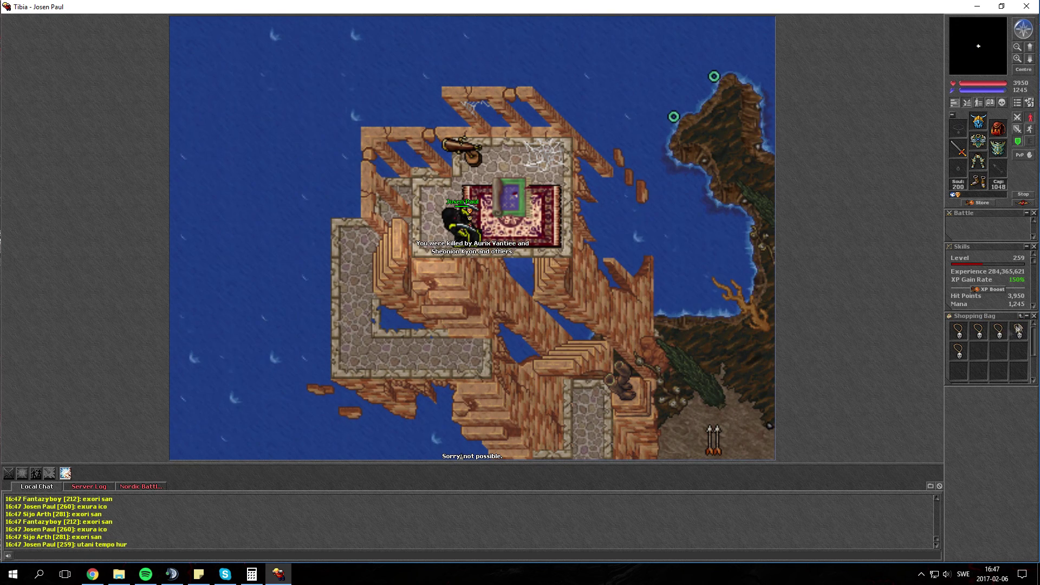